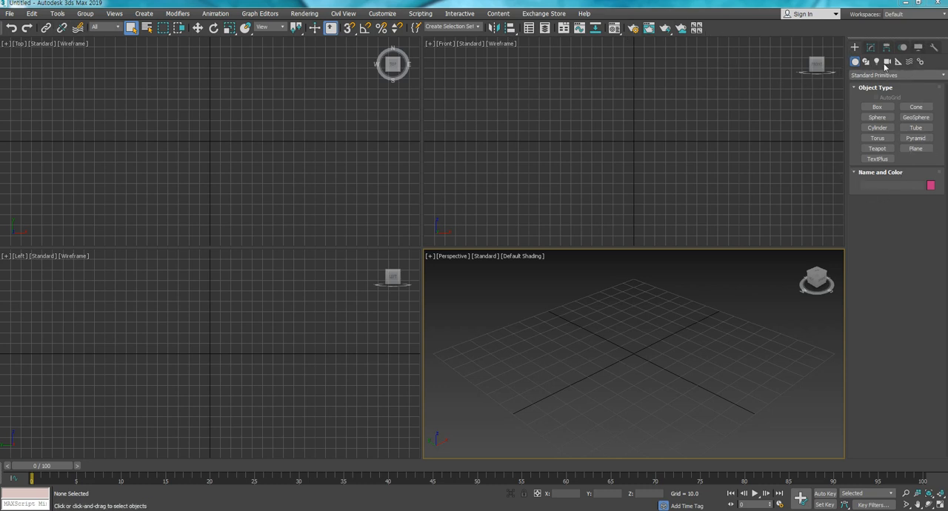
left_click(9, 14)
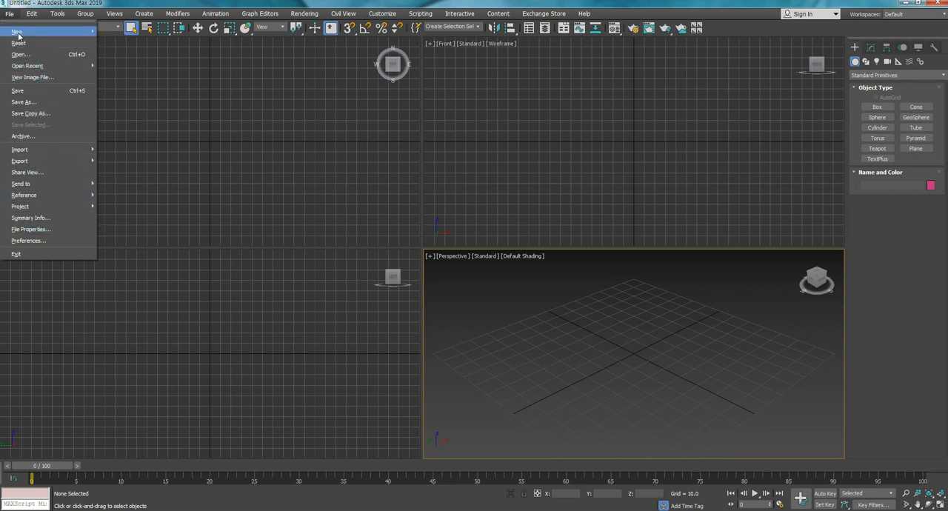
left_click(289, 146)
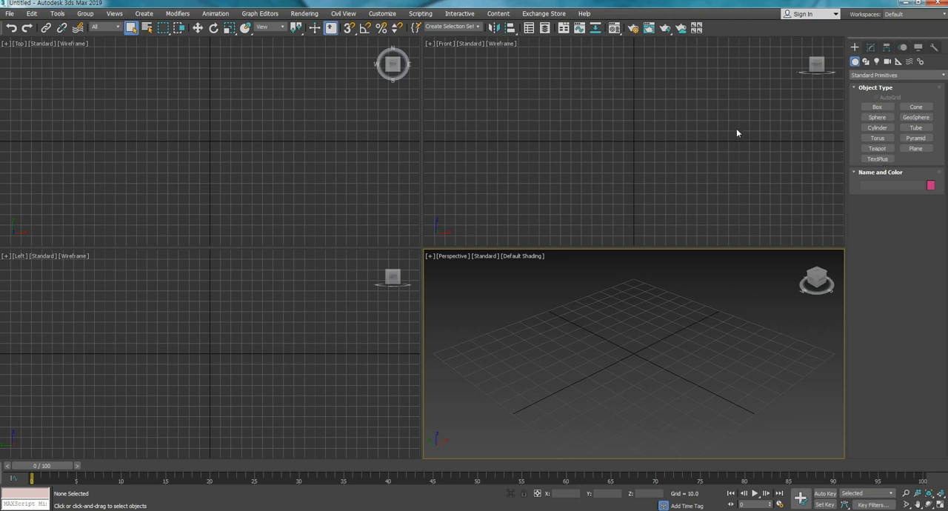
left_click(875, 149)
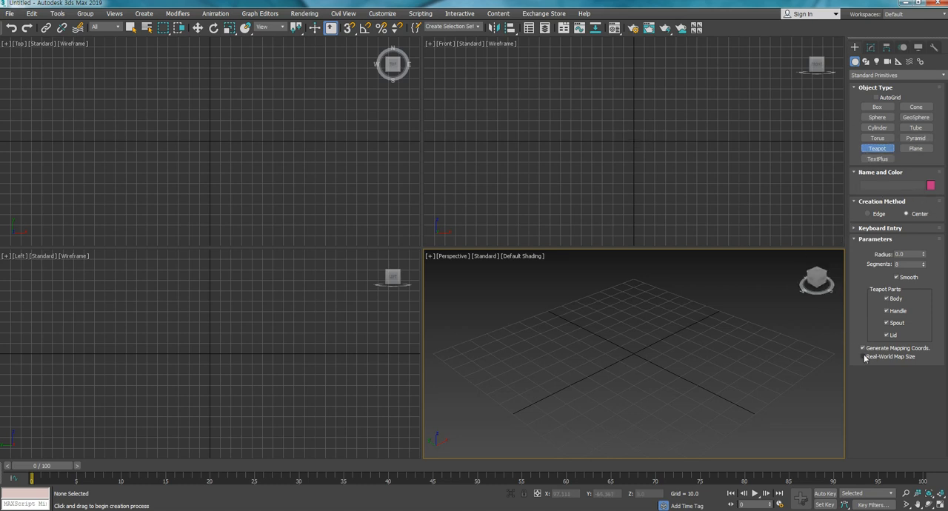
left_click(876, 118)
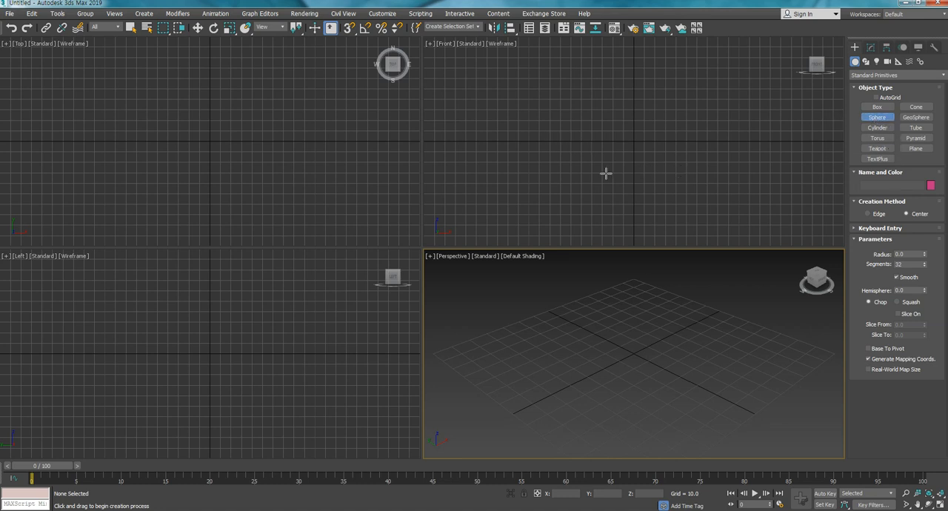
left_click(131, 28)
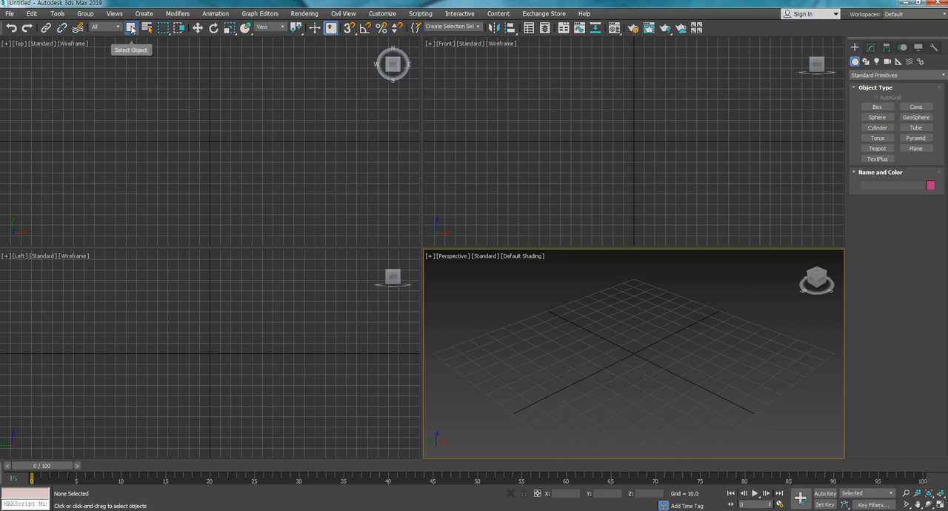
left_click(197, 28)
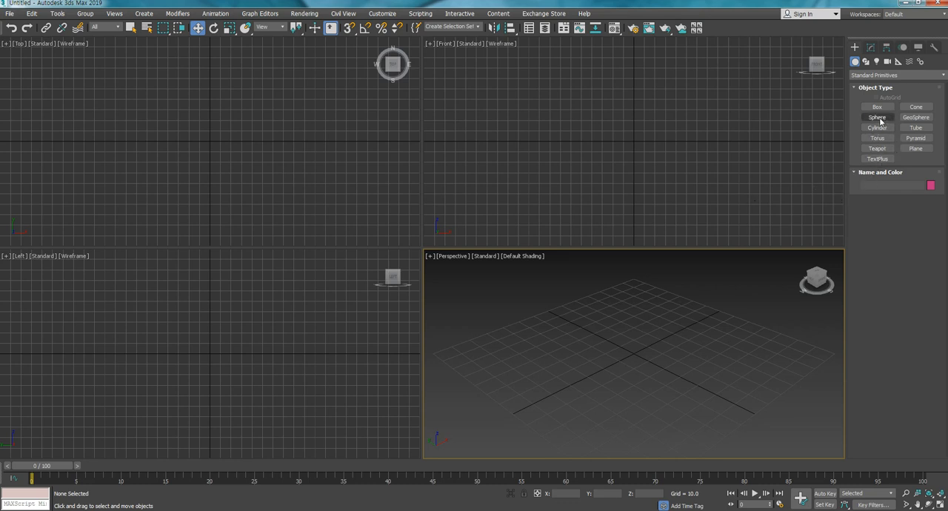
- Create a large teapot with a radius of about 38 centred on the origin in the Top view
left_click(877, 149)
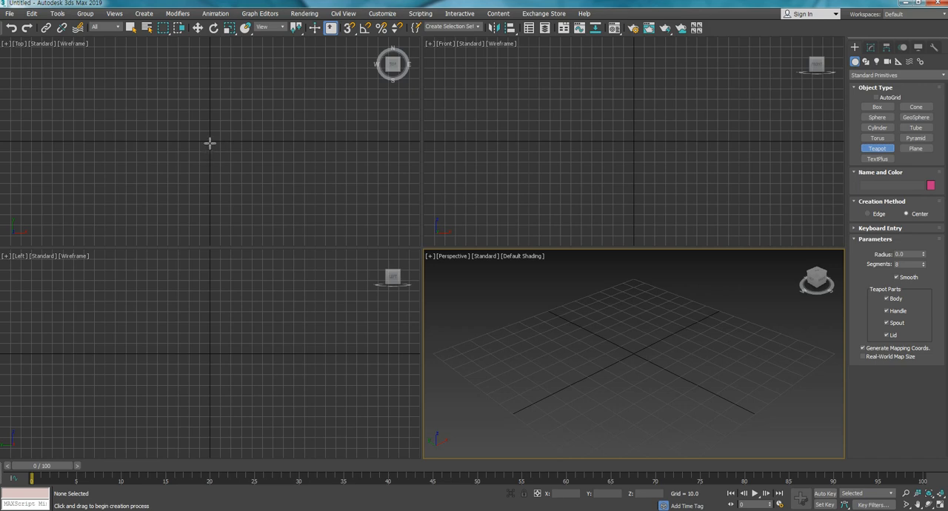
left_click_drag(210, 140, 262, 176)
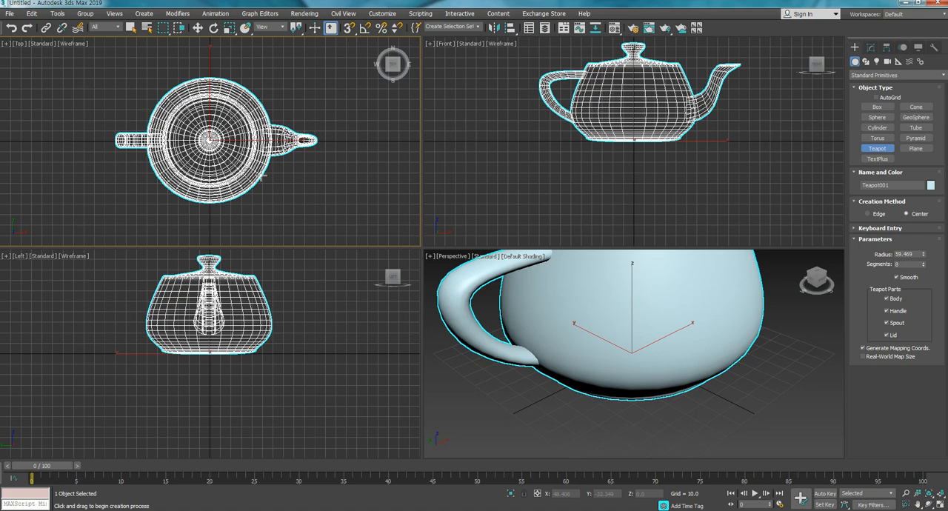
left_click_drag(263, 174, 243, 166)
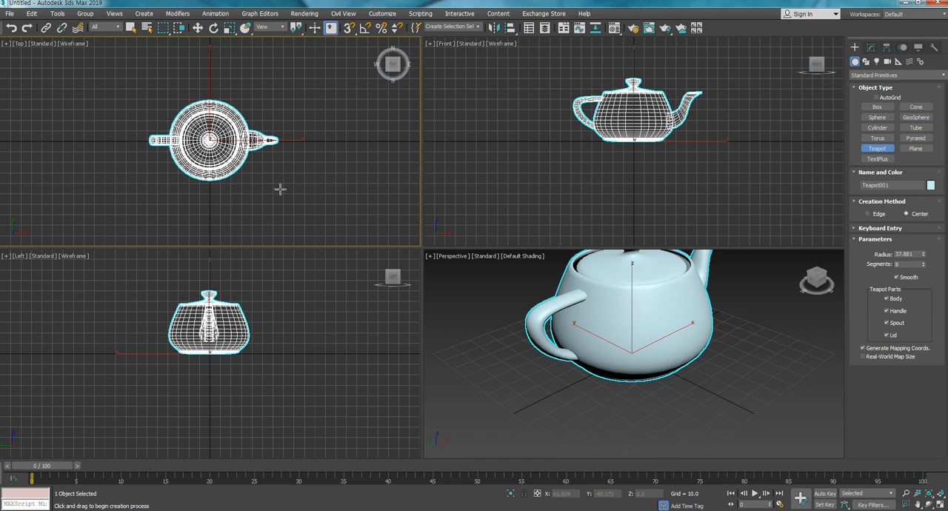
- Create six smaller teapots with radii of about 10 to 23 around the large teapot in the Top view, and leave them deselected
left_click_drag(281, 189, 293, 208)
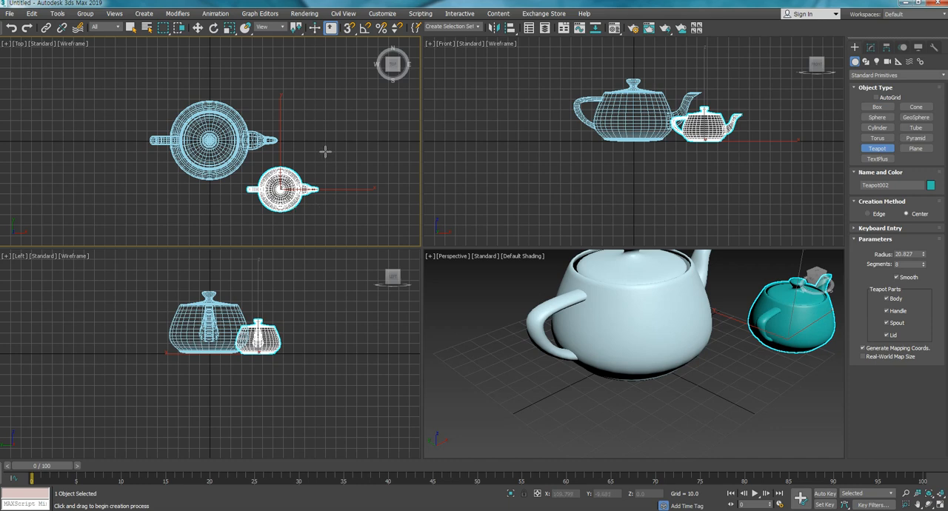
left_click_drag(323, 152, 338, 173)
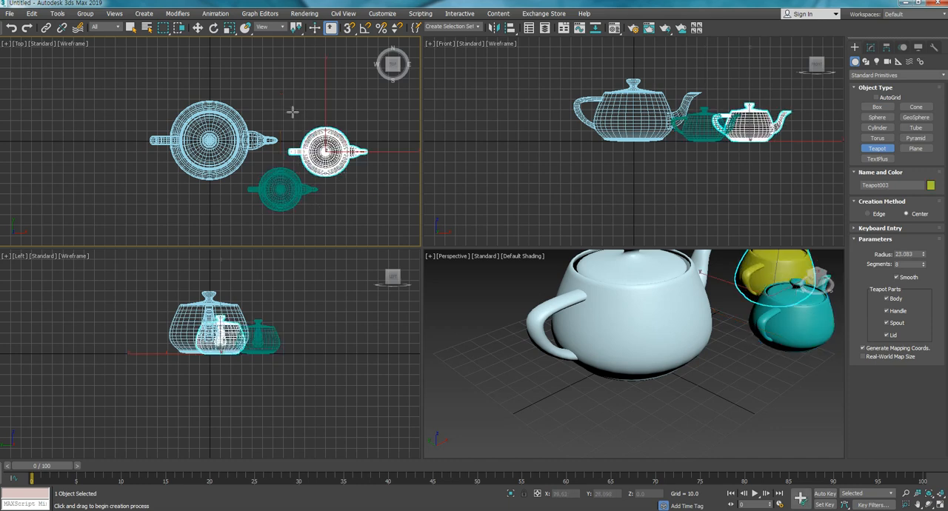
left_click_drag(288, 107, 244, 90)
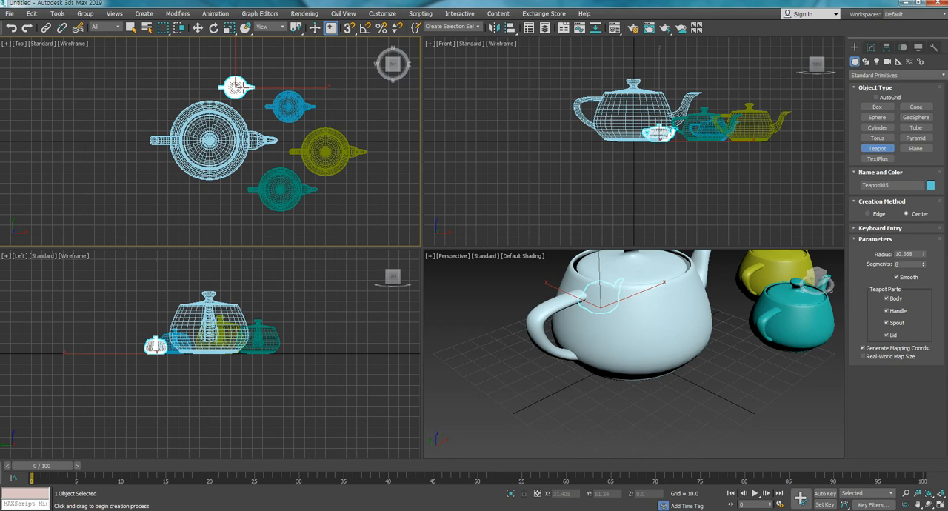
left_click_drag(153, 87, 126, 128)
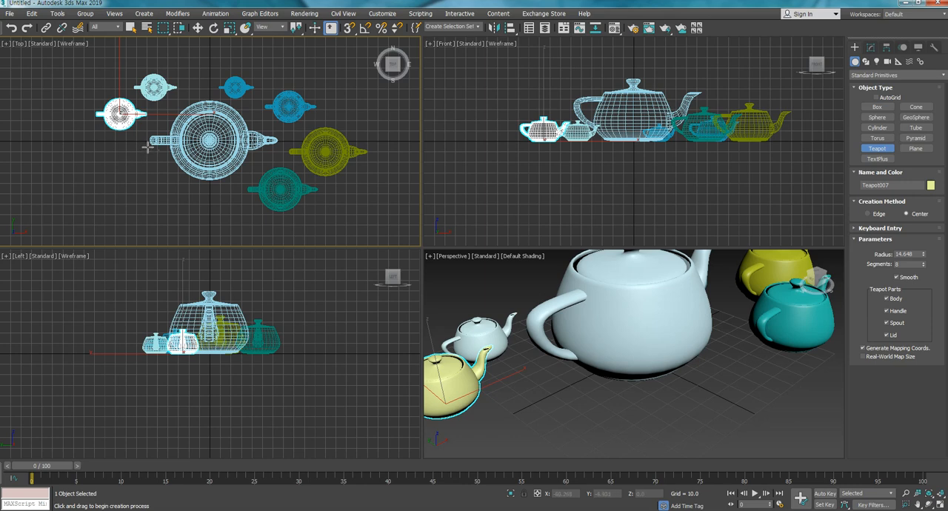
left_click(197, 28)
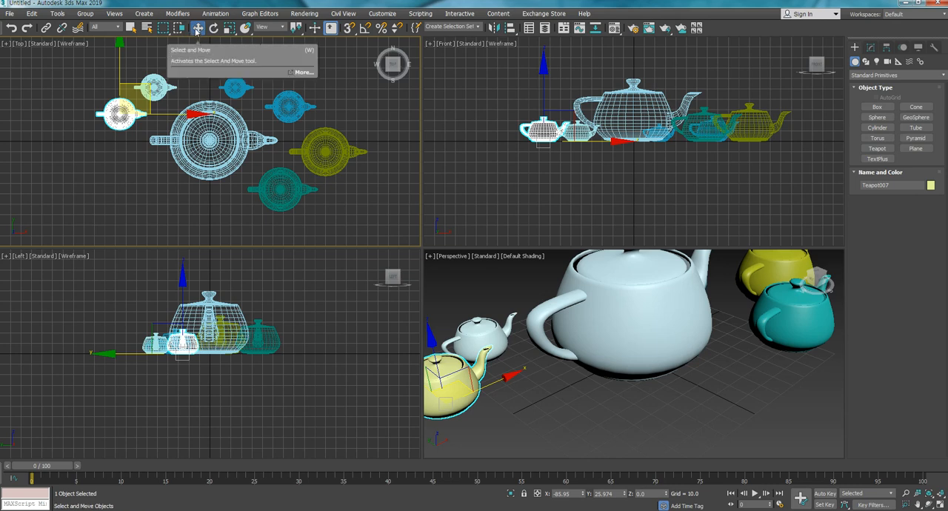
left_click(105, 157)
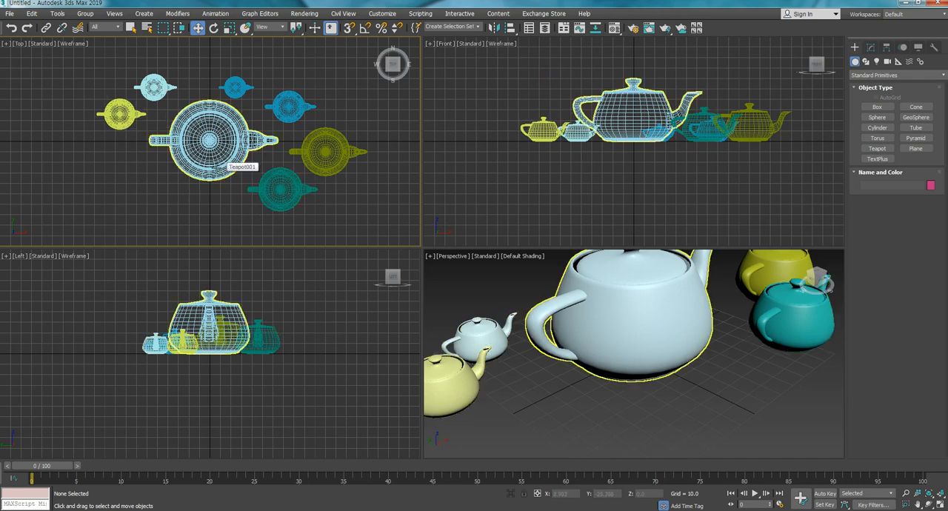
- Create three spheres in front of and beside the teapots in the Top view, the leftmost about 17 in radius, and leave them deselected
left_click(877, 117)
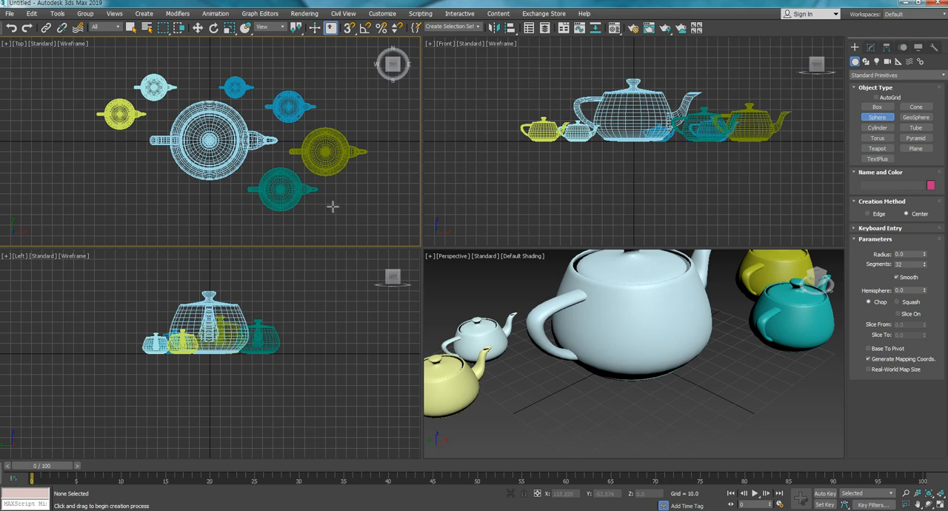
left_click_drag(339, 197, 344, 209)
left_click_drag(231, 202, 223, 213)
left_click_drag(138, 176, 146, 191)
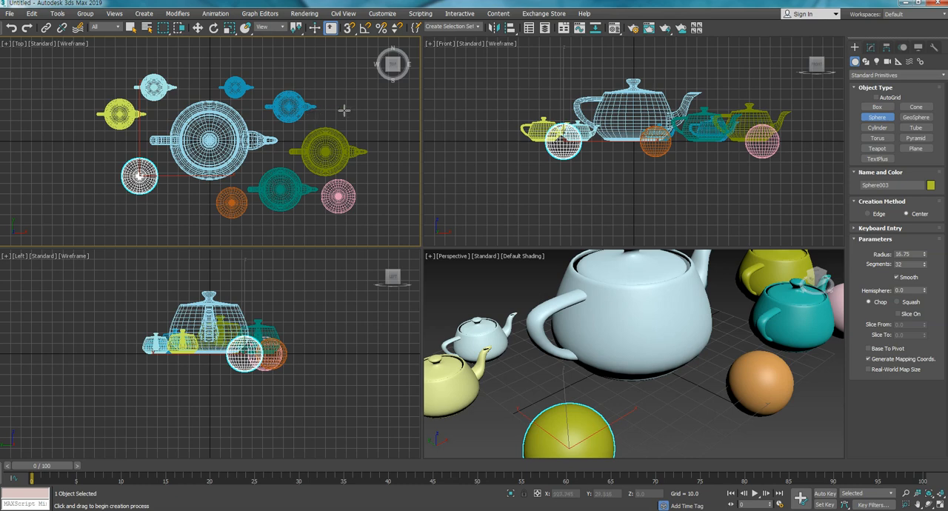
key("w")
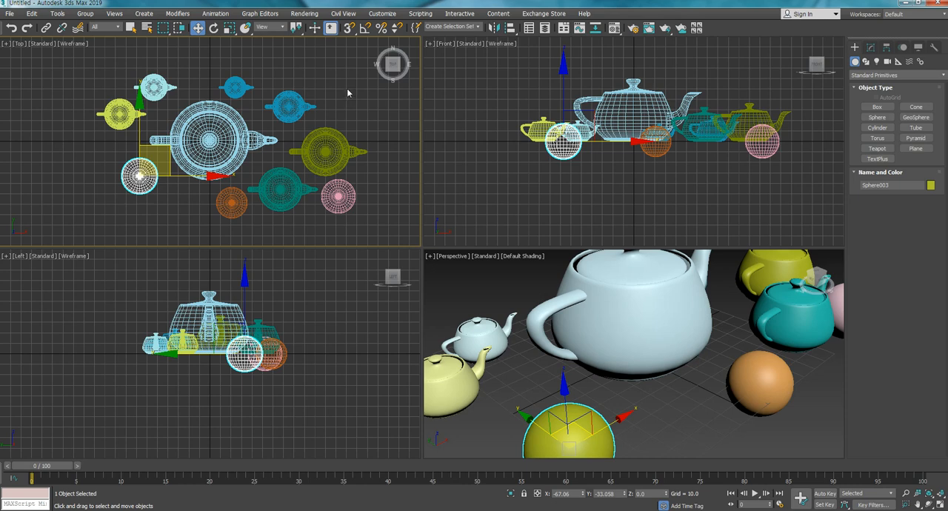
left_click(348, 95)
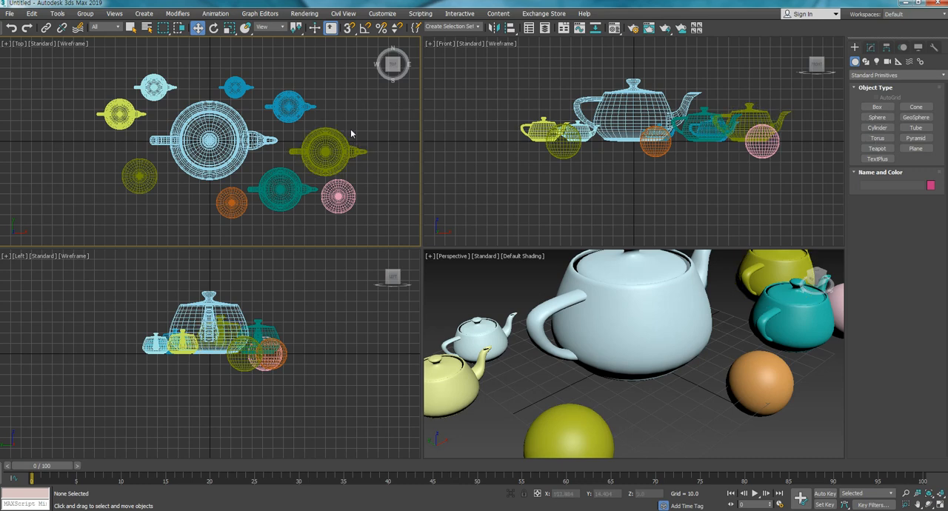
- With the Move tool active, region-select all teapots and spheres in the Top view and clear the selection
left_click(198, 28)
left_click_drag(57, 65, 244, 141)
left_click_drag(329, 191, 394, 224)
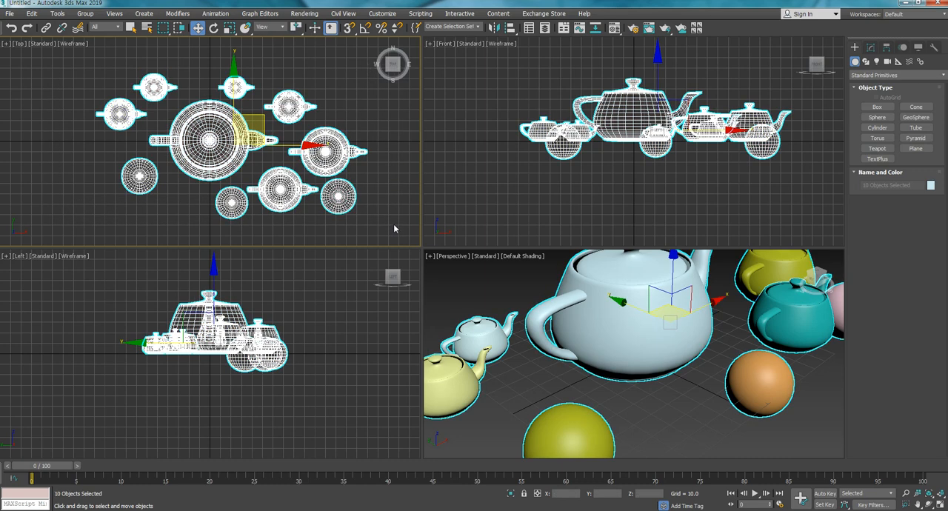
left_click(364, 210)
- Select several teapots and the olive sphere individually in the Top view, each selection replacing the previous one
left_click(154, 85)
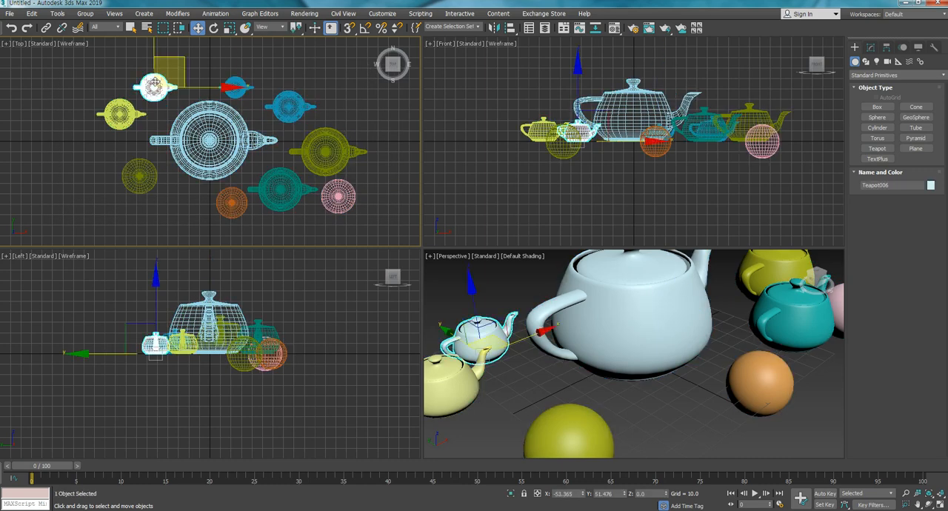
left_click(120, 112)
left_click(139, 175)
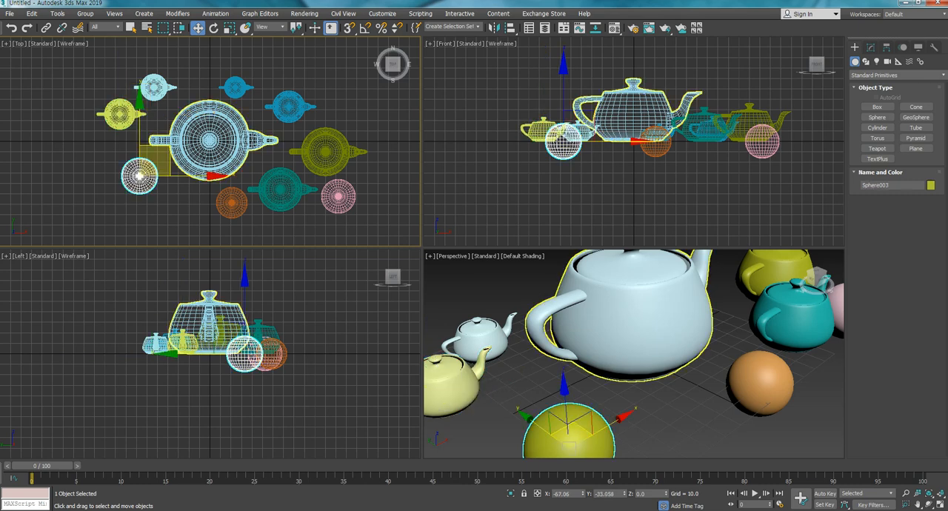
left_click(223, 121)
left_click(235, 88)
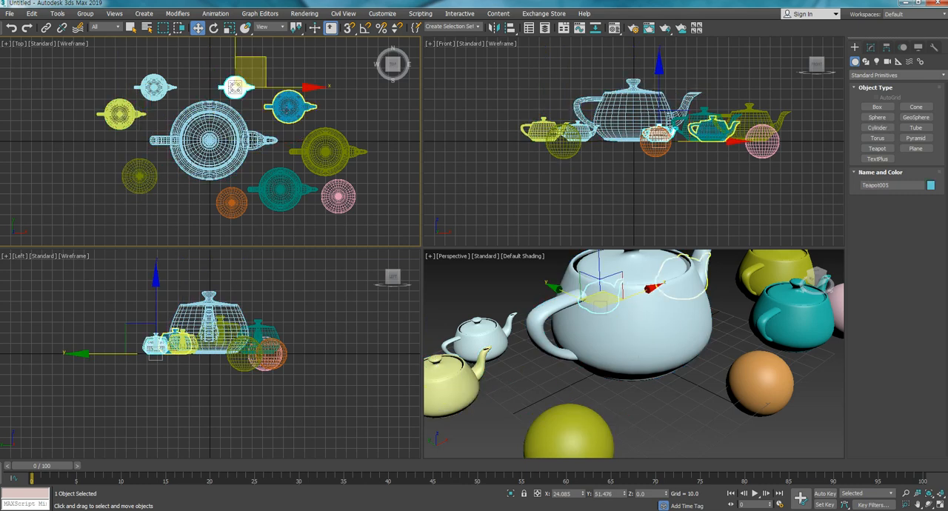
left_click(289, 106)
- Region-select the objects in the Top view, switch the selection to only the large central teapot, and clear it
left_click_drag(46, 57, 354, 216)
left_click(214, 111)
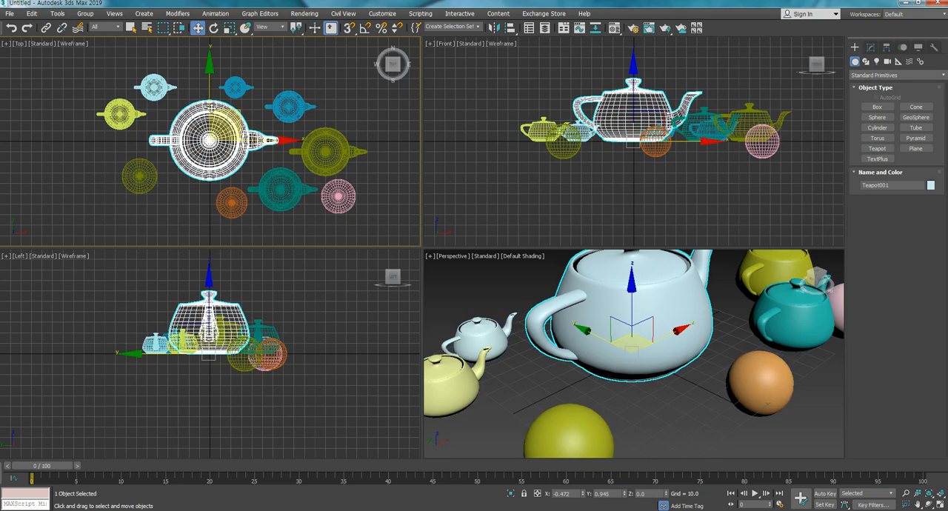
left_click(188, 74)
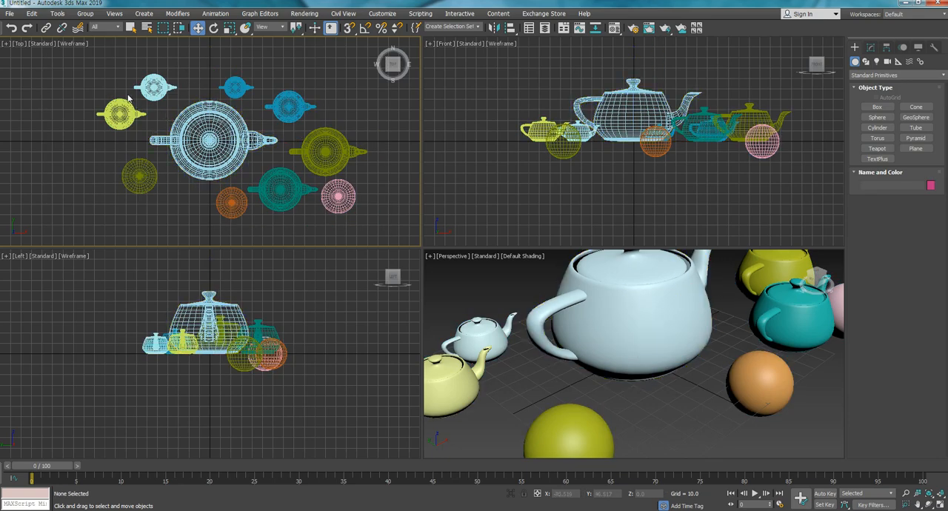
- Build a combined selection of the two small left teapots, the olive sphere and the large teapot, and remove the large and light-blue teapots from it
left_click(153, 87)
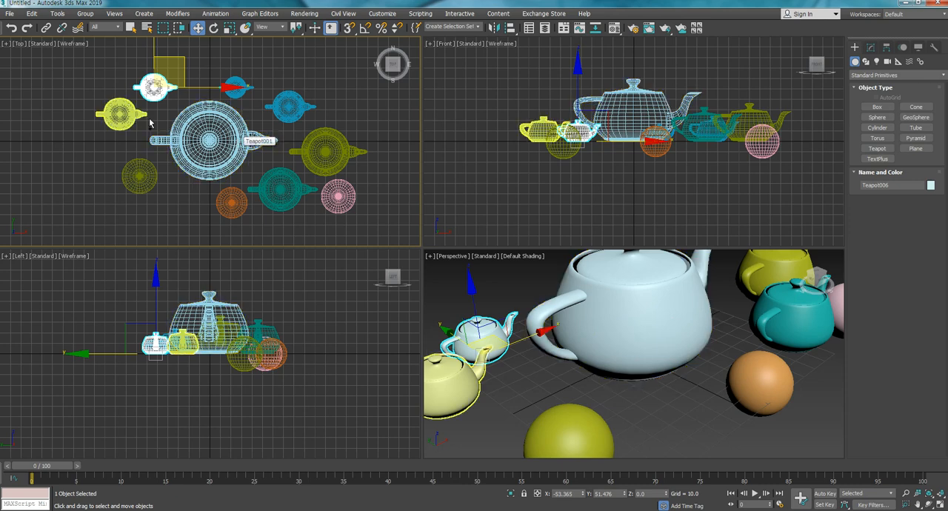
left_click(115, 108, "ctrl")
left_click(152, 176, "ctrl")
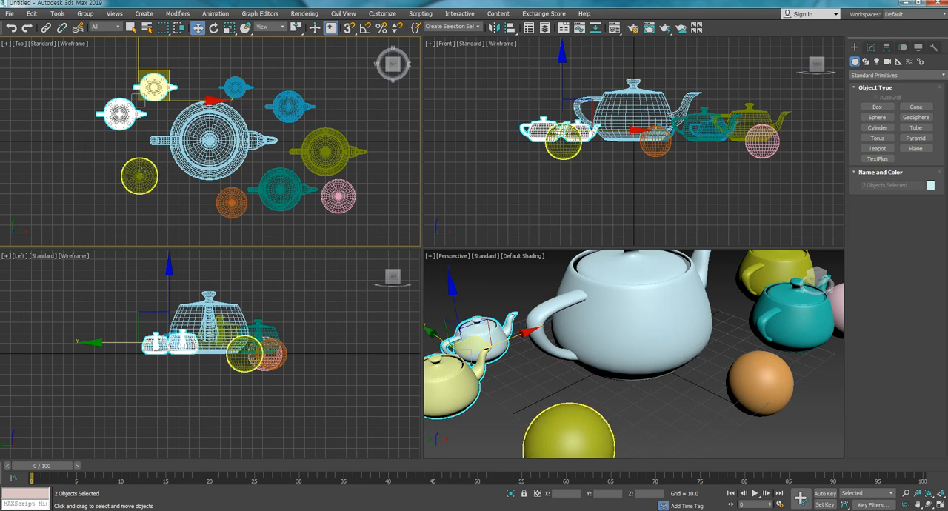
left_click(182, 159, "ctrl")
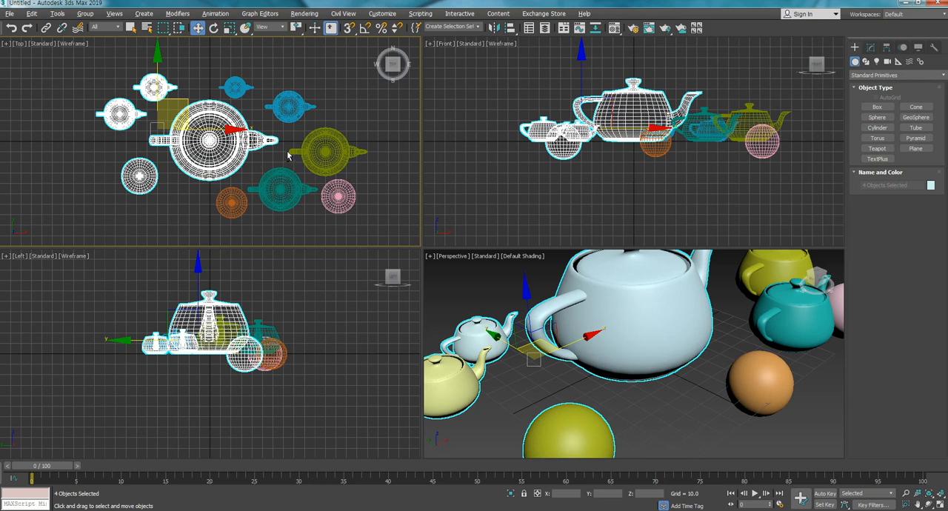
left_click(232, 118, "alt")
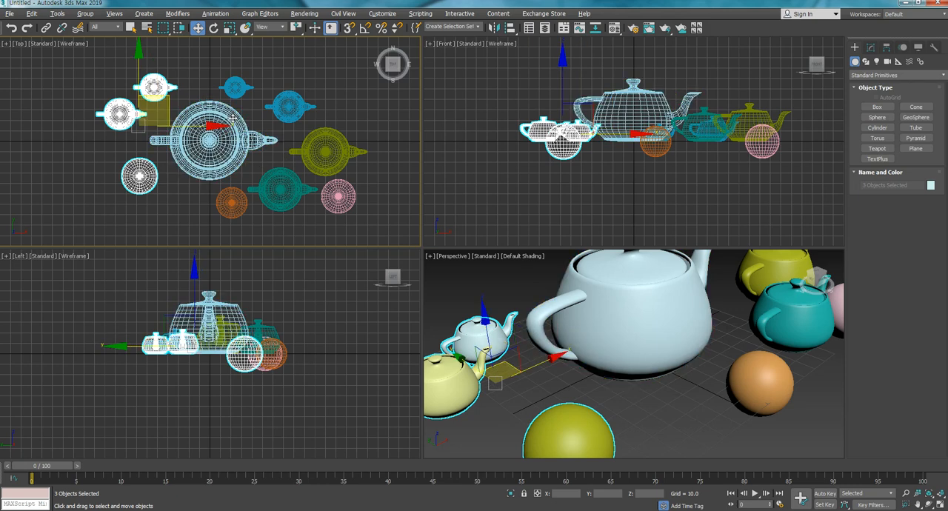
left_click(164, 87, "alt")
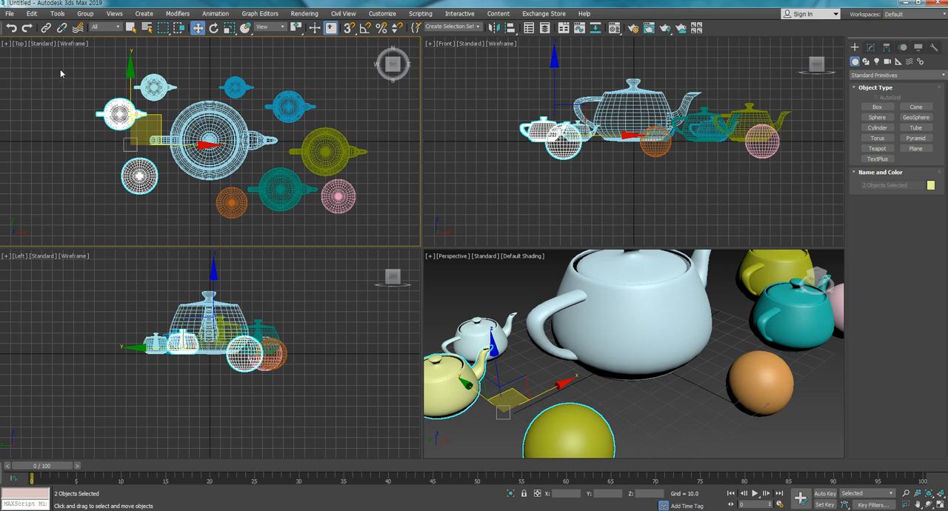
- Region-select all ten objects in the Top view and remove the olive teapot, pink sphere and two blue teapots from the selection
left_click_drag(60, 68, 381, 225)
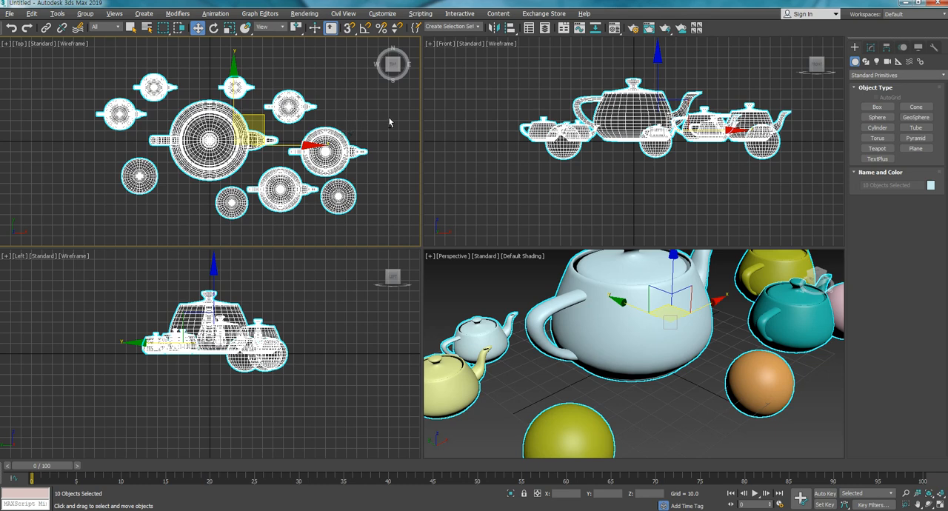
left_click_drag(387, 124, 336, 215, "alt")
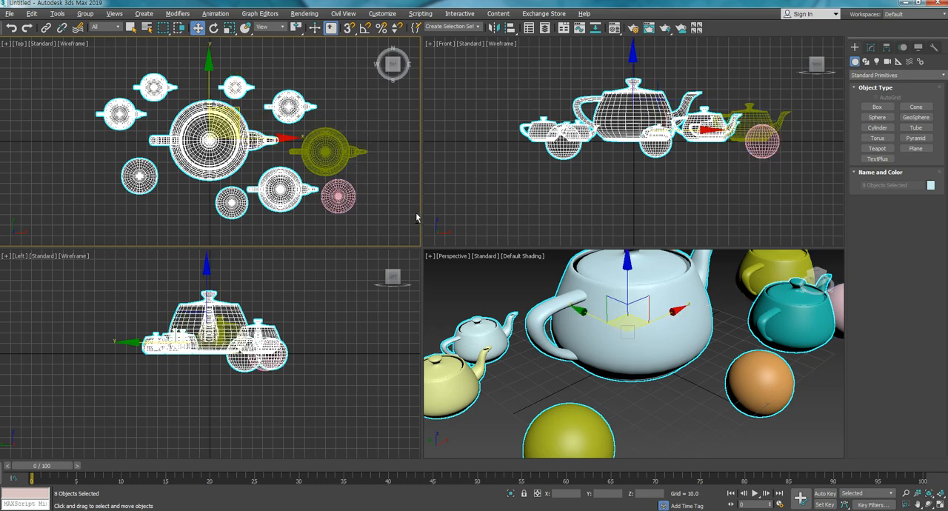
left_click(303, 113, "alt")
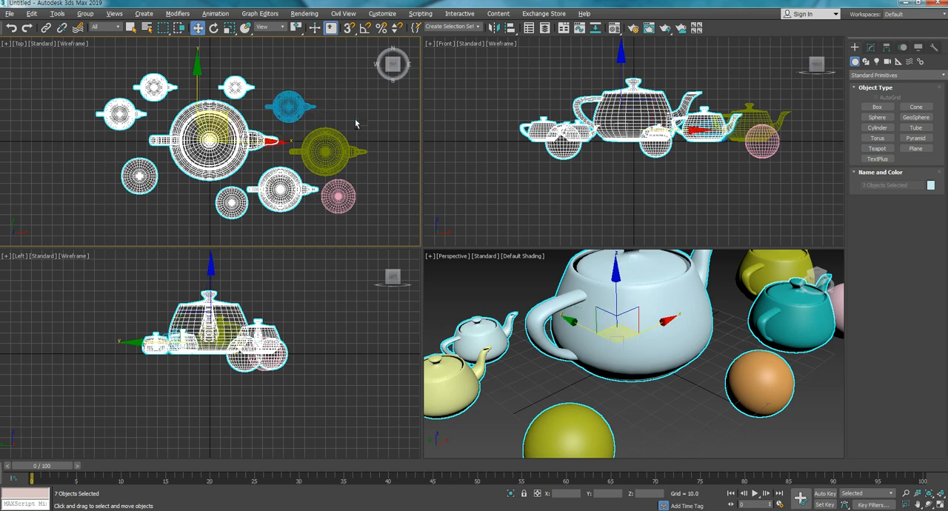
left_click(242, 90, "alt")
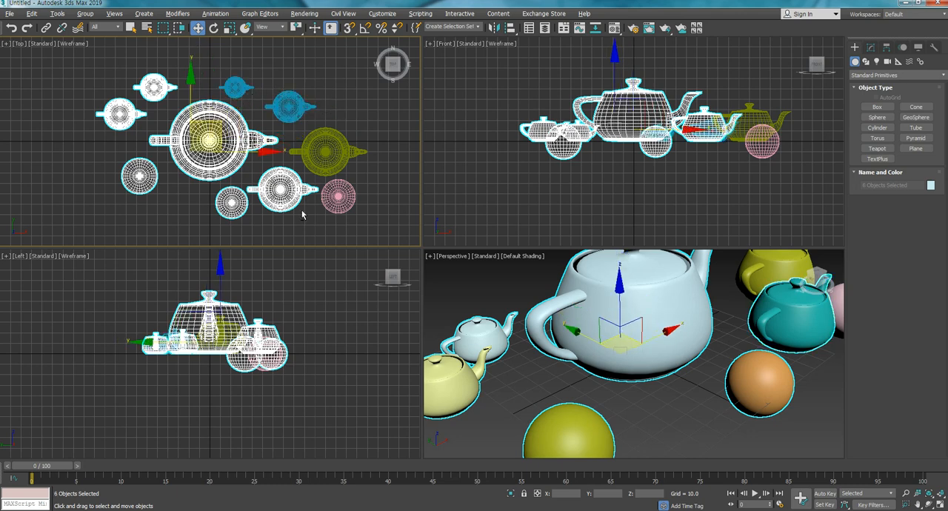
- Remove the teal teapot, orange sphere and large central teapot from the selection in the Top view, and clear the remaining selection
left_click(278, 188, "alt")
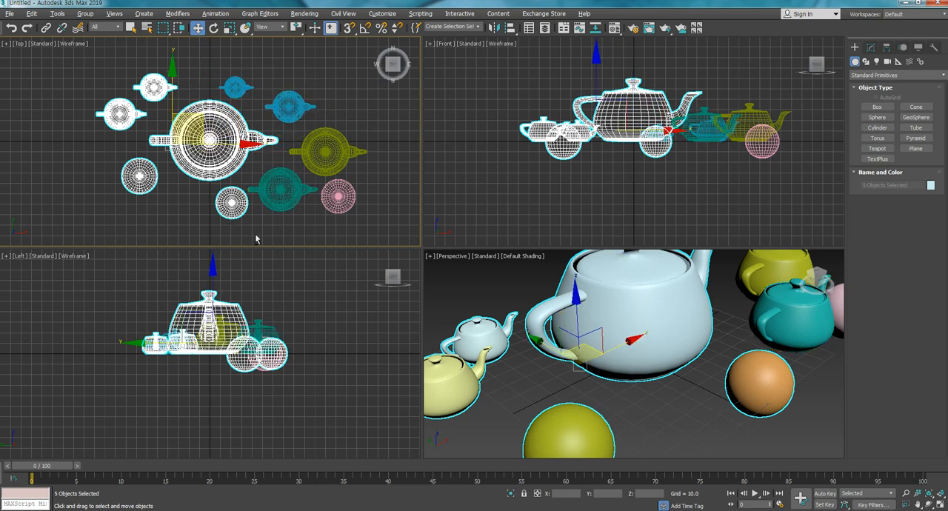
left_click(229, 201, "alt")
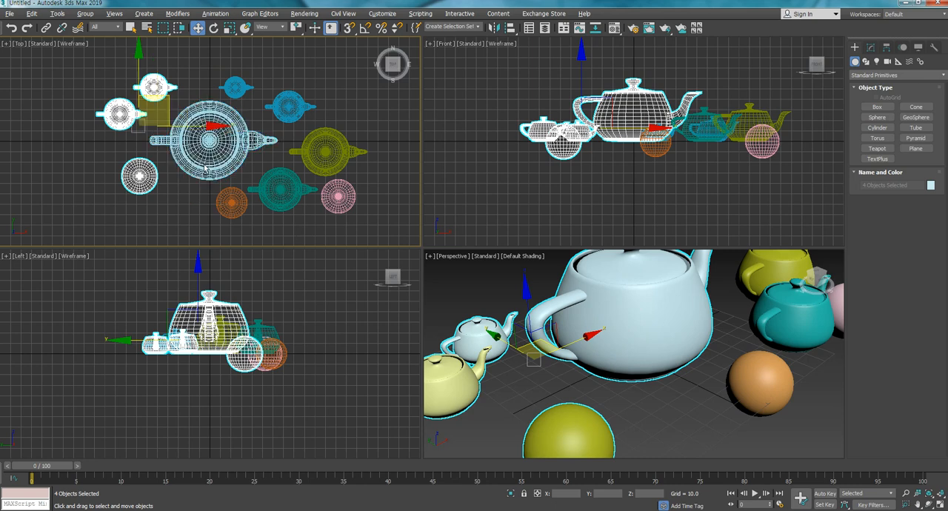
left_click(206, 169, "alt")
left_click(363, 116)
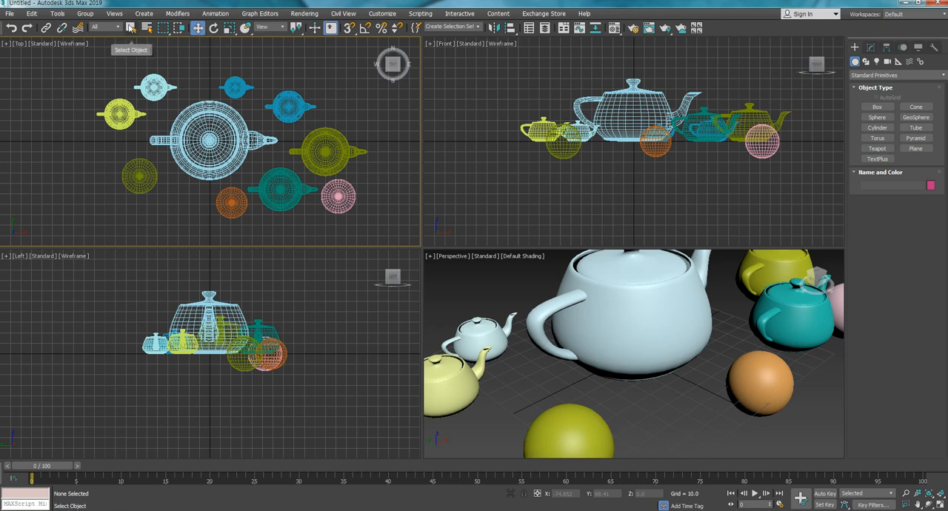
- Switch to the Select Object tool, region-select the large teapot and the three objects left of it in the Top view, and clear the selection
left_click(131, 27)
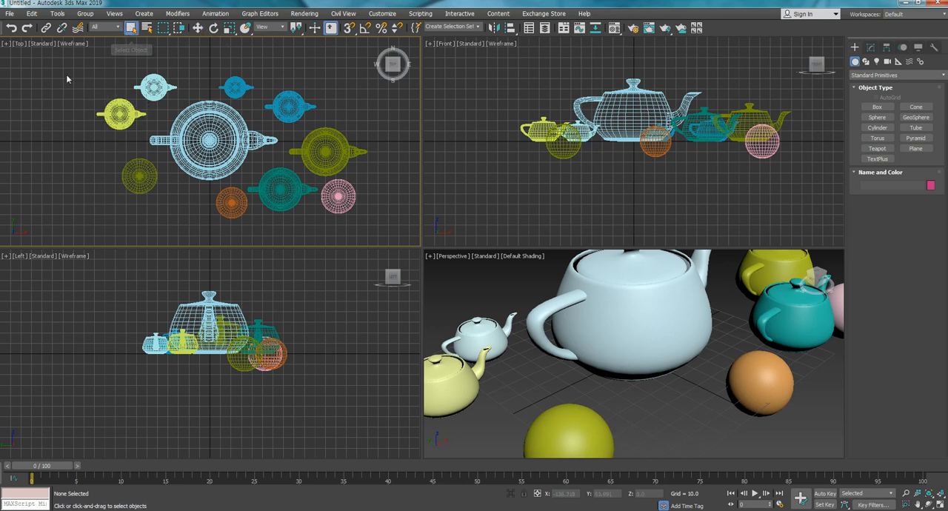
left_click_drag(69, 78, 204, 197)
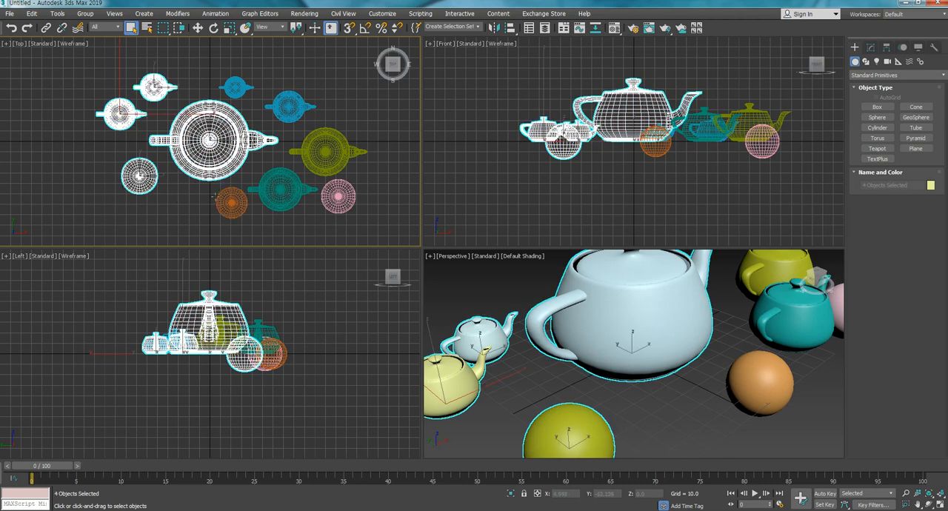
left_click(195, 63)
- Select the small blue teapot in the Top view, add the larger blue teapot, olive teapot and pink sphere, and clear the selection
left_click(234, 87)
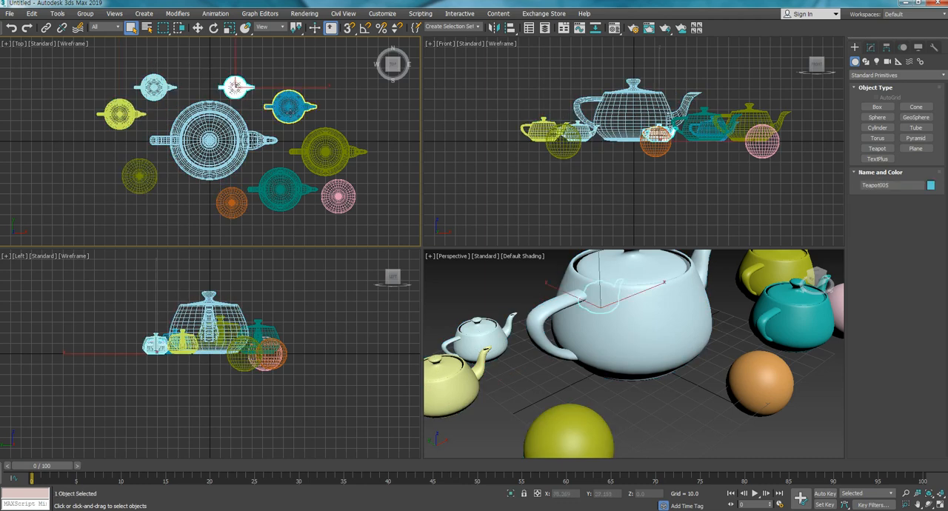
left_click(290, 109, "ctrl")
left_click(323, 151, "ctrl")
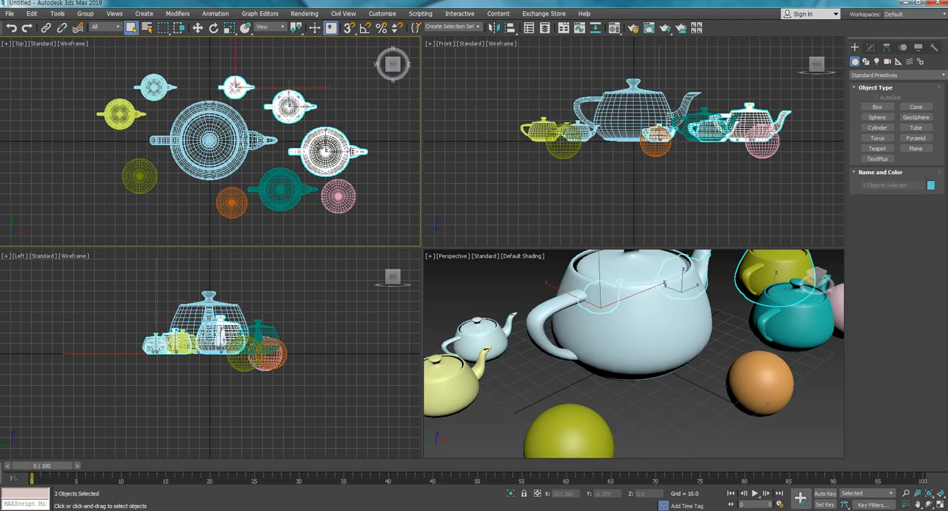
left_click(339, 196, "ctrl")
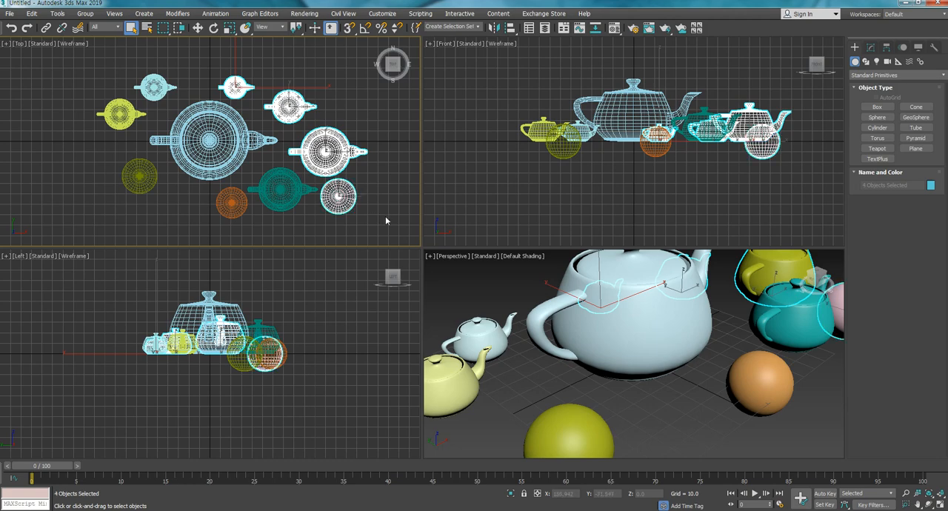
left_click(385, 220)
- Select the olive teapot in the Top view, add the blue and large central teapots, remove the blue one again, and clear the selection
scroll(374, 187, "up", 6)
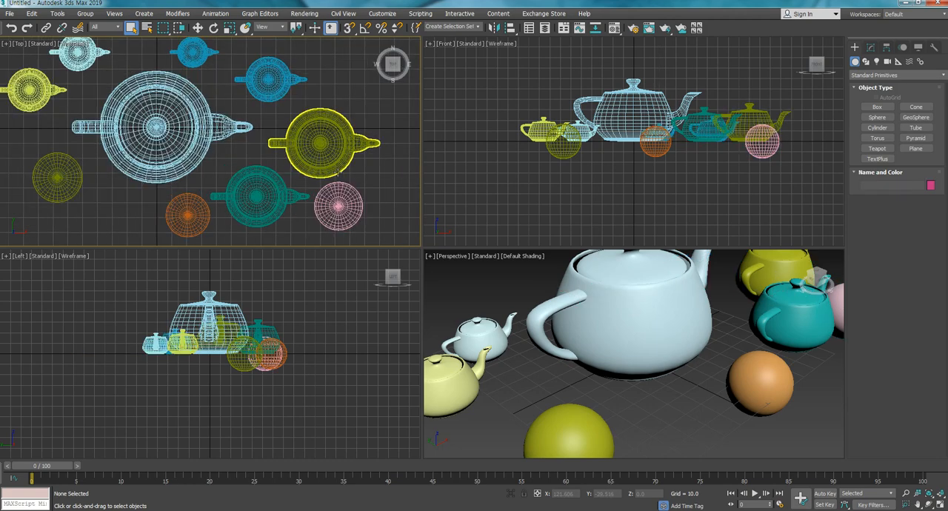
middle_click_drag(371, 183, 331, 179)
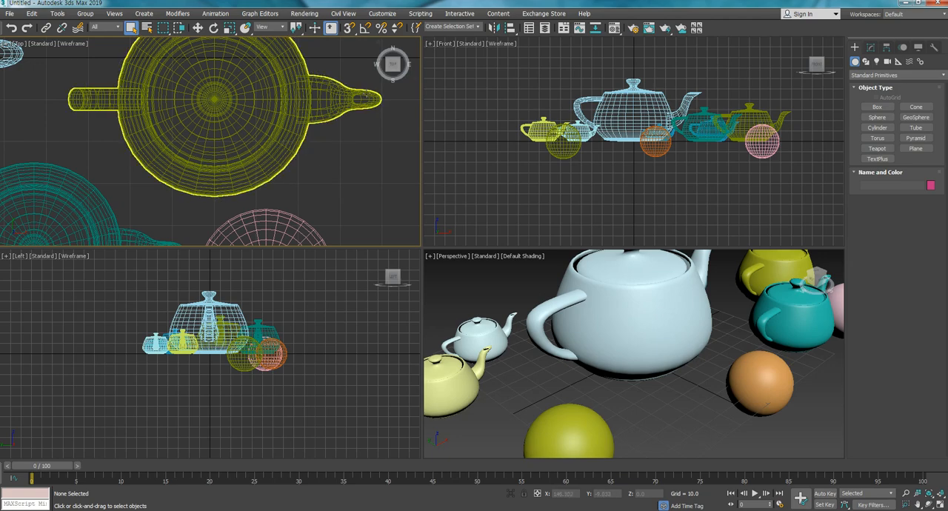
scroll(316, 186, "down", 5)
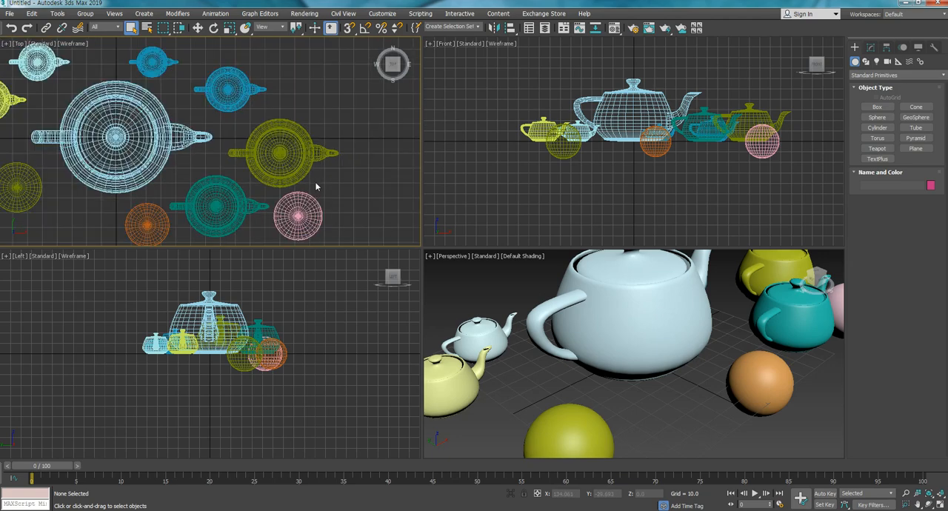
left_click(301, 140)
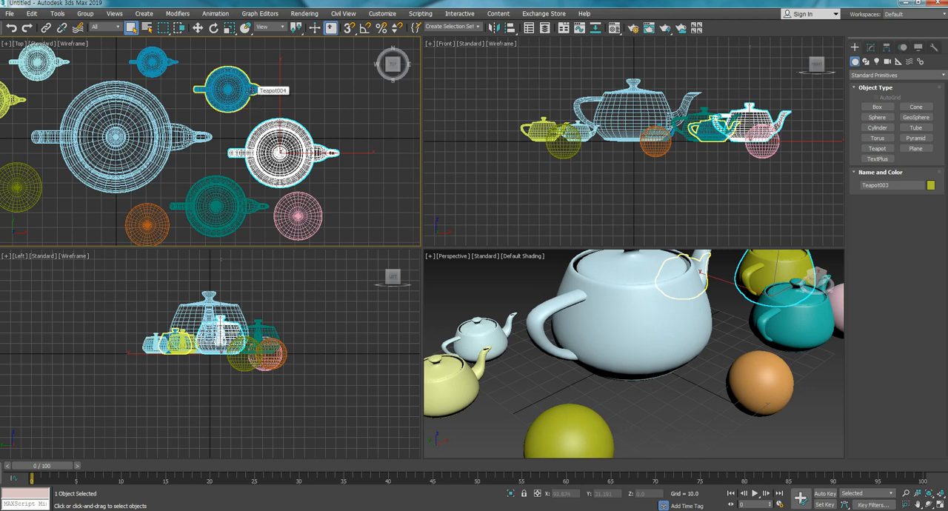
left_click(248, 91, "ctrl")
left_click(200, 138, "ctrl")
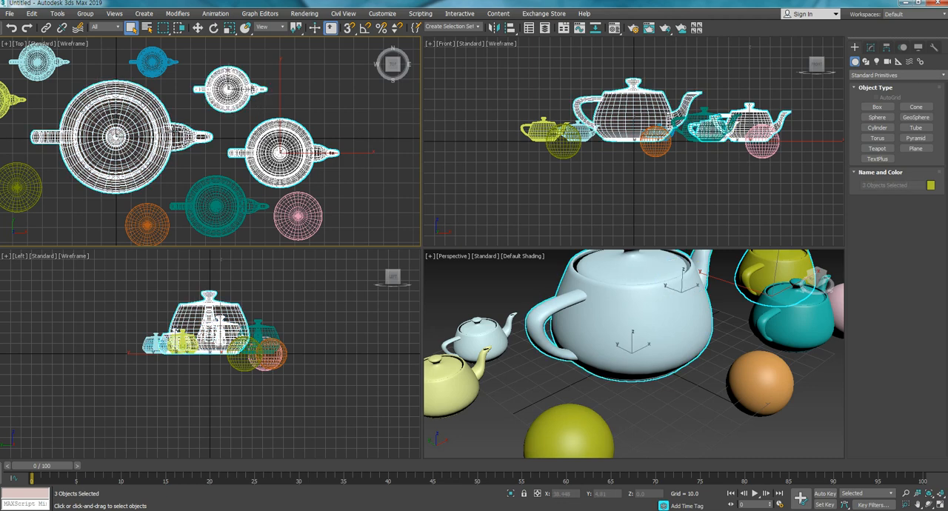
left_click(244, 100, "alt")
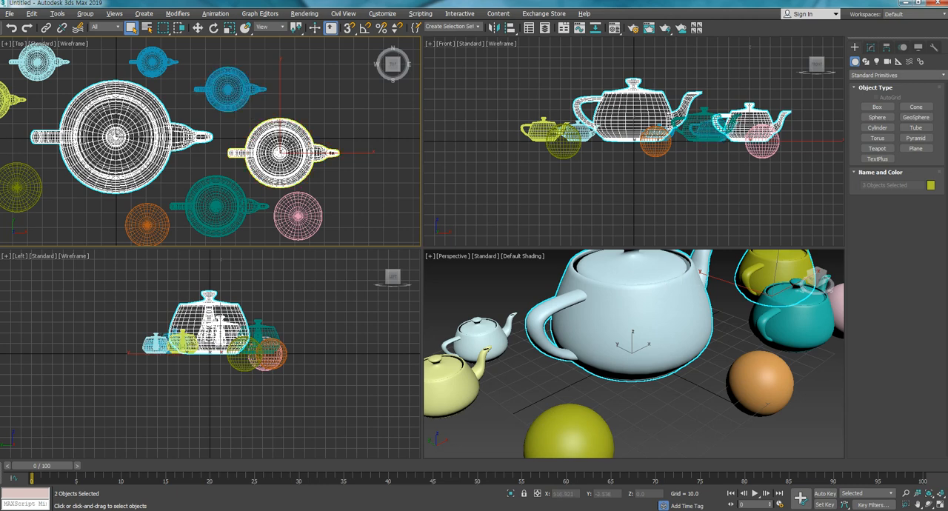
left_click(338, 123)
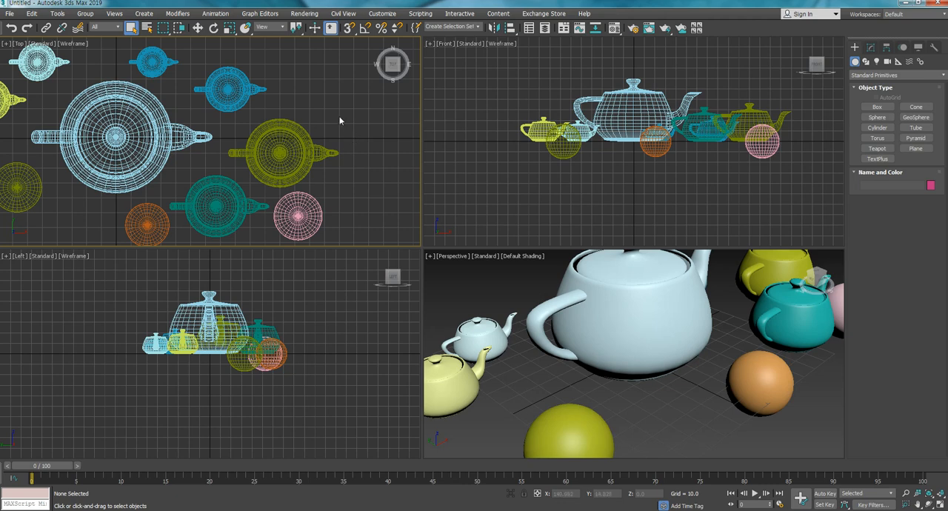
right_click(340, 120)
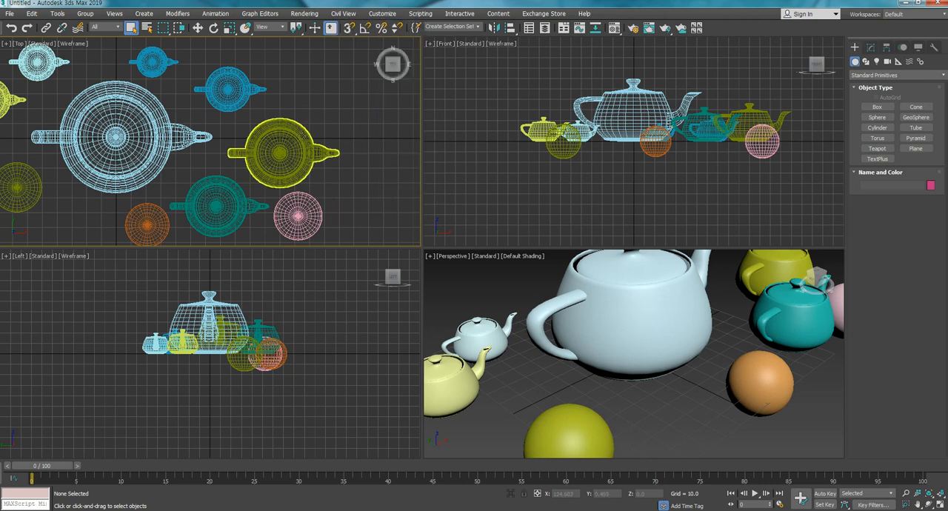
- Zoom the Top view out and in and pan it until the whole group of objects sits near the middle
scroll(348, 144, "down", 5)
middle_click_drag(345, 149, 308, 148)
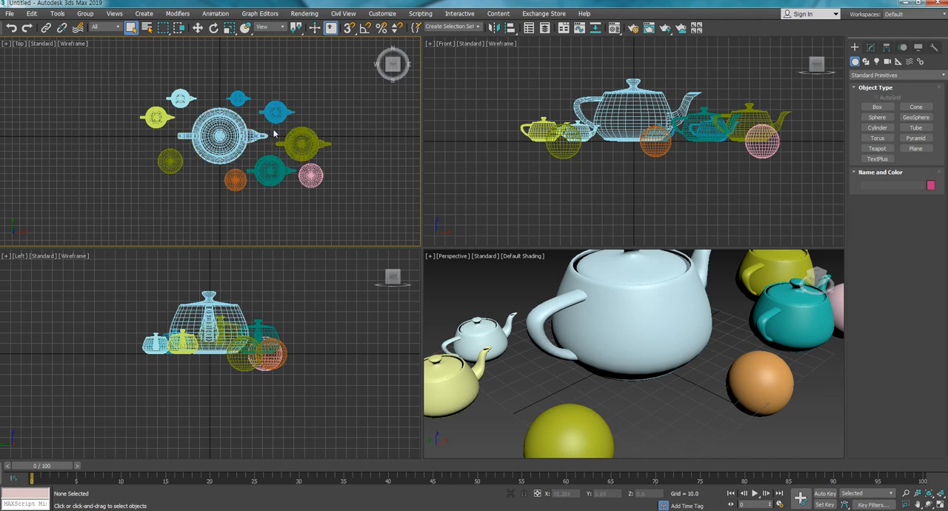
scroll(334, 131, "up", 2)
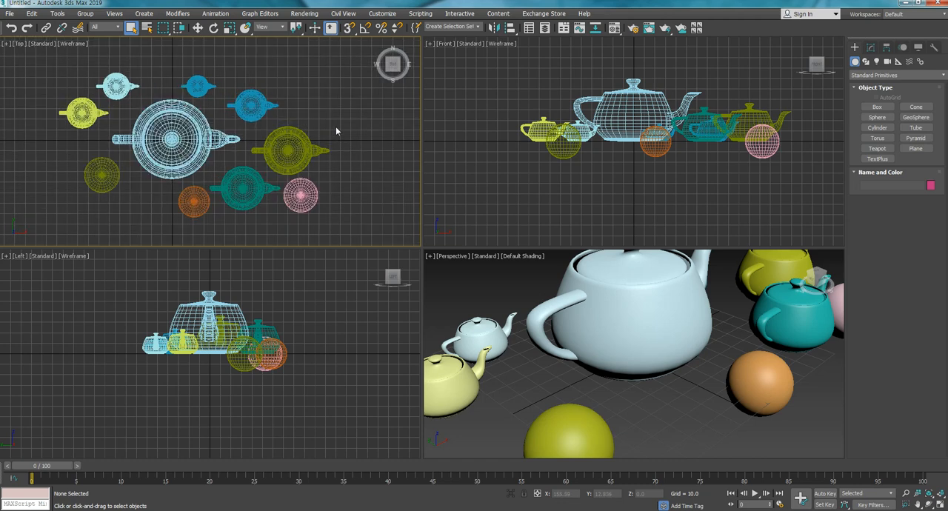
scroll(336, 131, "down", 2)
mouse_move(342, 136)
middle_mouse_down()
mouse_move(250, 133)
mouse_move(408, 155)
mouse_move(349, 155)
mouse_move(353, 144)
middle_mouse_up()
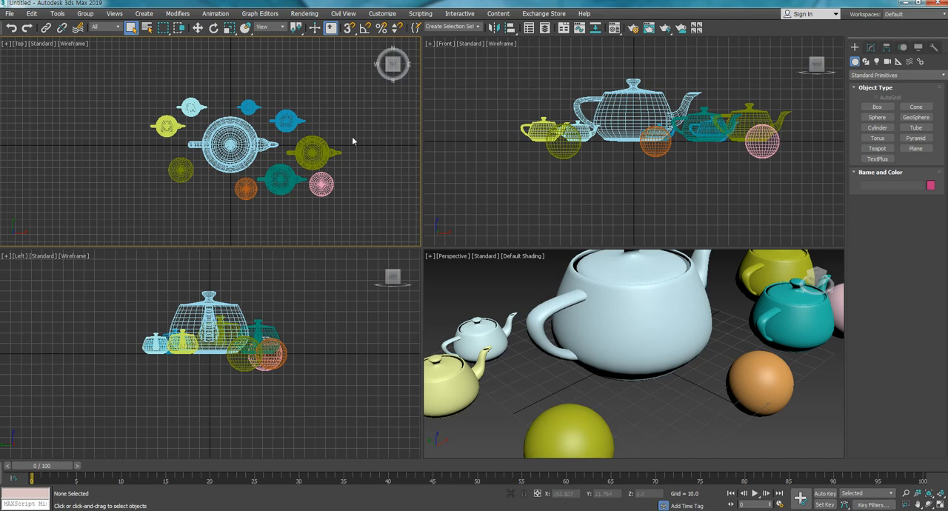
- Practise zooming the Top view in and out around different points, including the large teapot and empty areas near the view's edges
scroll(323, 132, "down", 2)
scroll(322, 132, "up", 2)
scroll(322, 133, "down", 3)
scroll(253, 147, "up", 3)
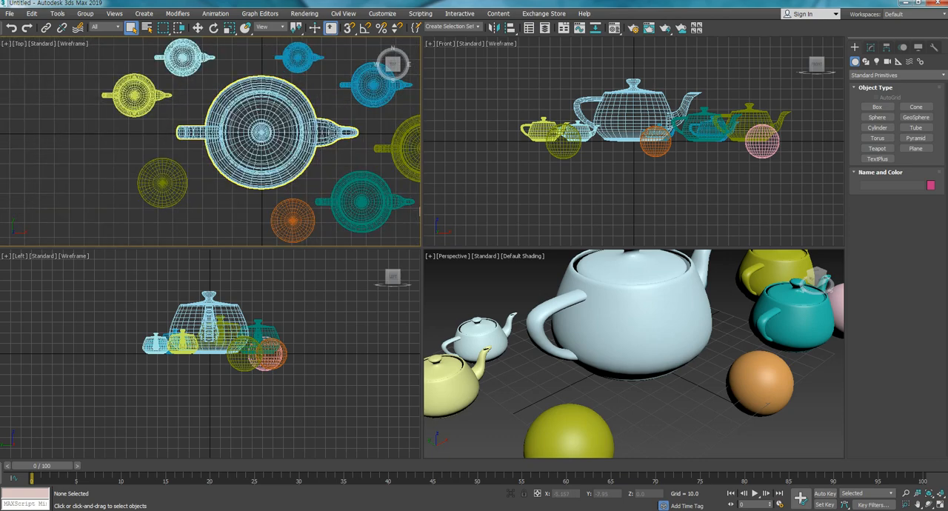
scroll(253, 146, "down", 3)
scroll(62, 77, "up", 4)
scroll(60, 72, "down", 3)
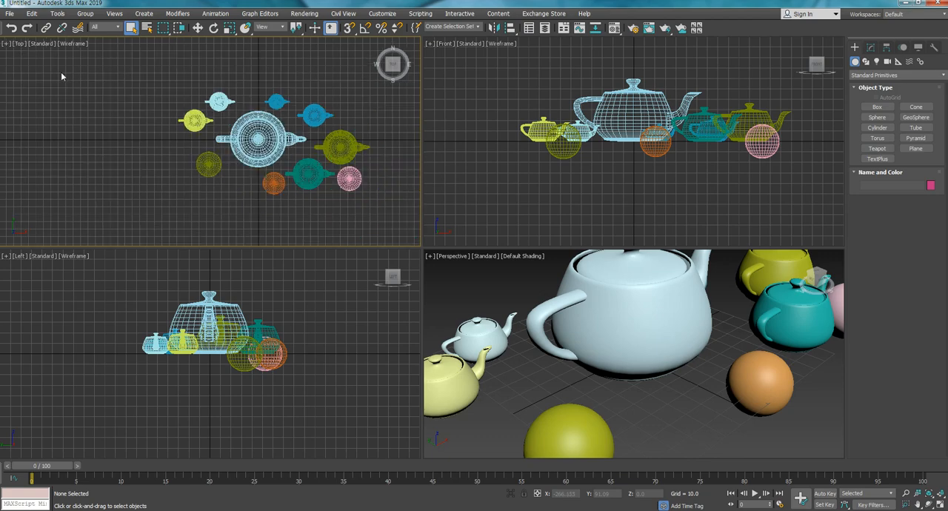
scroll(257, 116, "up", 3)
scroll(380, 175, "down", 3)
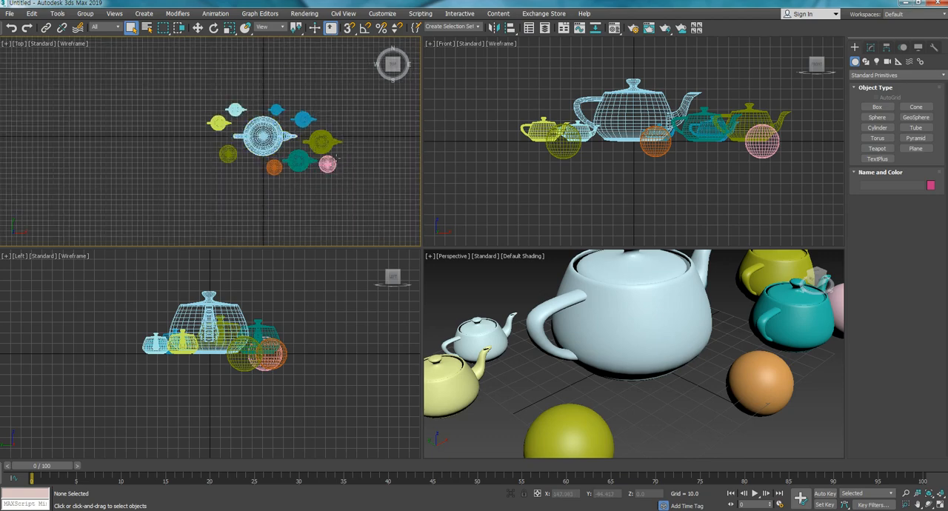
scroll(379, 175, "up", 3)
scroll(379, 176, "down", 2)
scroll(256, 209, "up", 4)
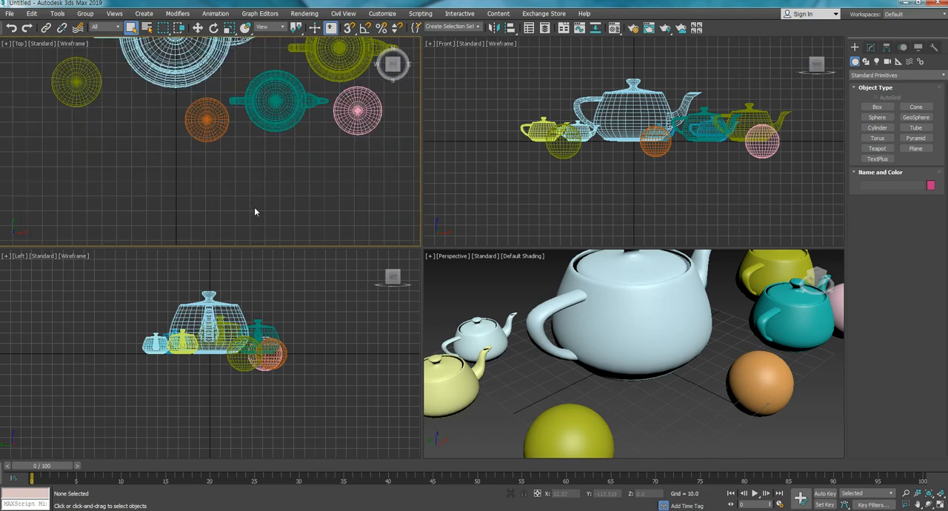
scroll(256, 210, "down", 5)
scroll(216, 102, "up", 3)
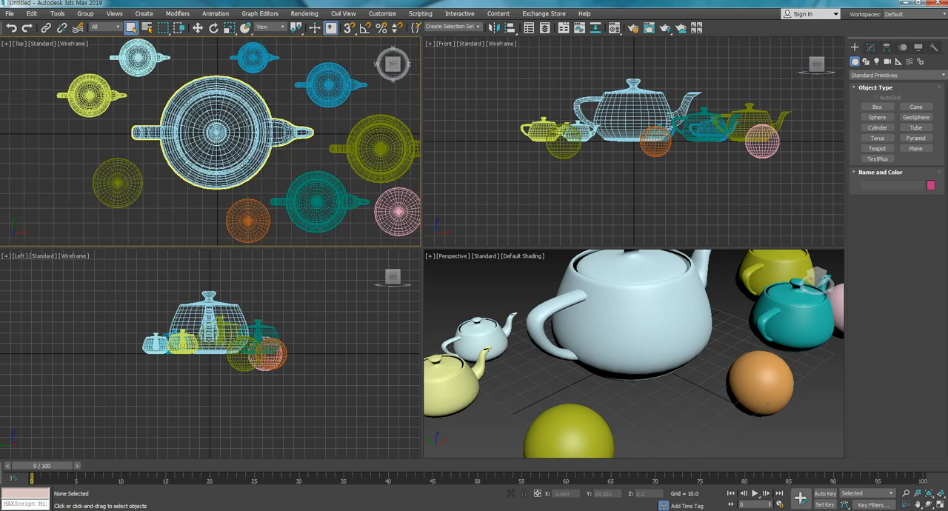
scroll(215, 119, "down", 4)
scroll(408, 230, "up", 4)
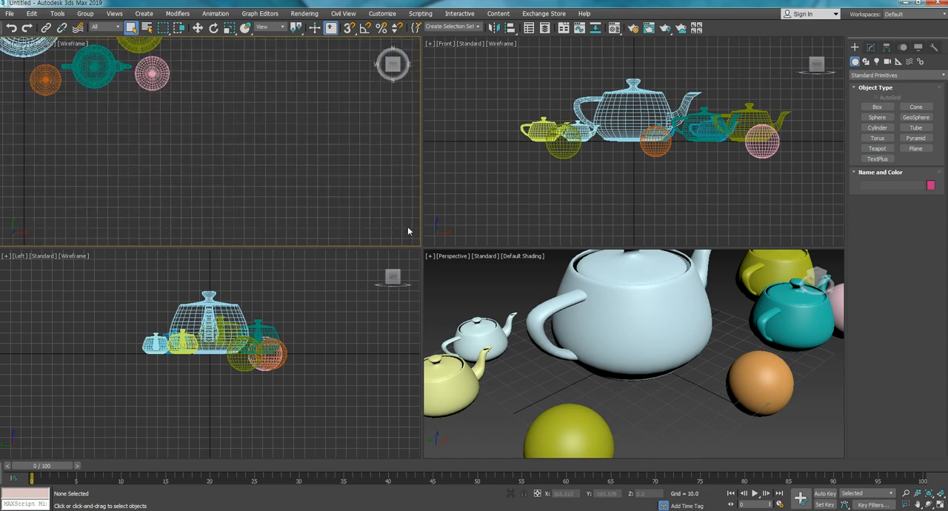
scroll(408, 231, "down", 6)
scroll(407, 231, "down", 4)
scroll(341, 204, "up", 5)
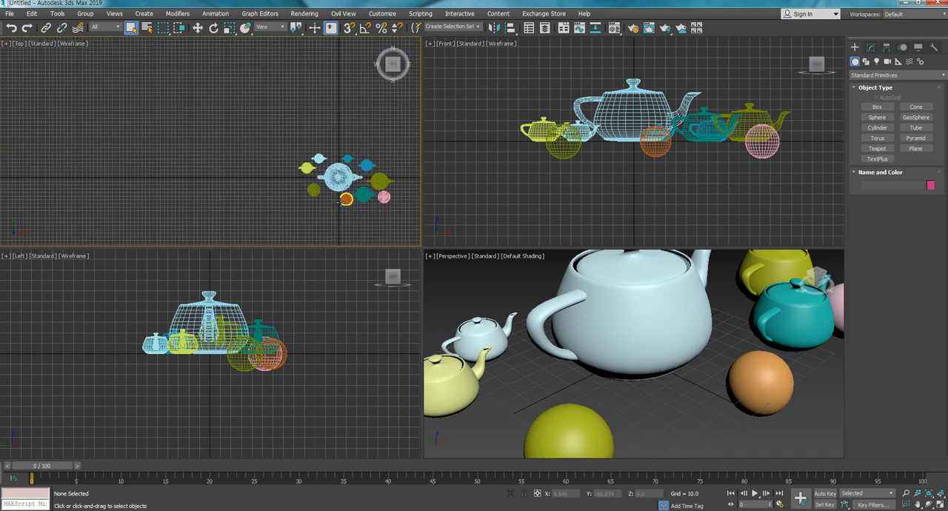
scroll(334, 168, "up", 4)
scroll(334, 168, "down", 2)
- Pan the group of objects back to the middle of the Top view and adjust the zoom to frame it
middle_click_drag(334, 168, 239, 156)
scroll(254, 154, "up", 3)
scroll(253, 152, "down", 6)
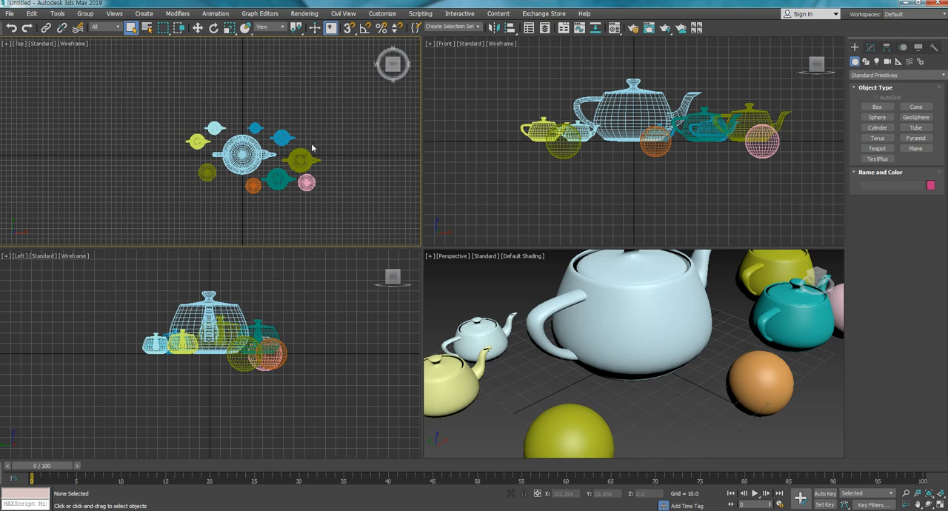
middle_click_drag(303, 155, 306, 148)
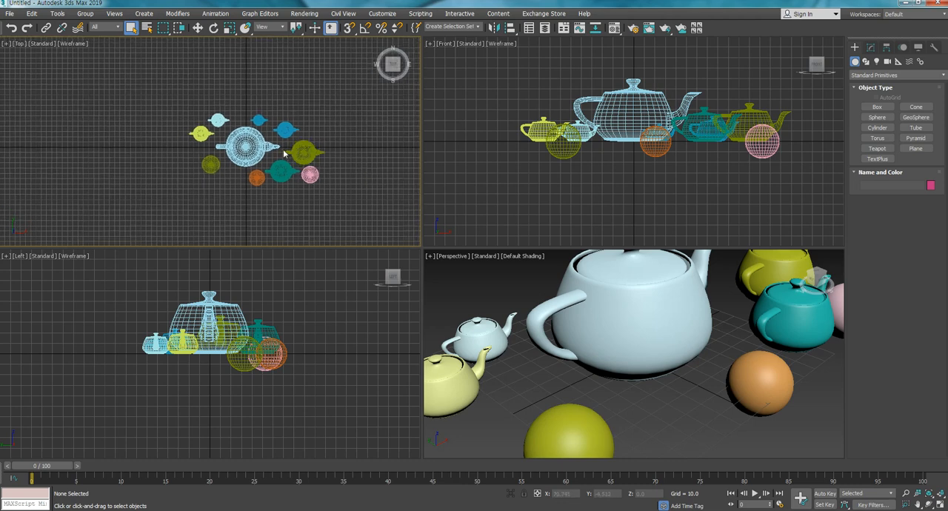
scroll(285, 153, "up", 4)
scroll(267, 148, "down", 2)
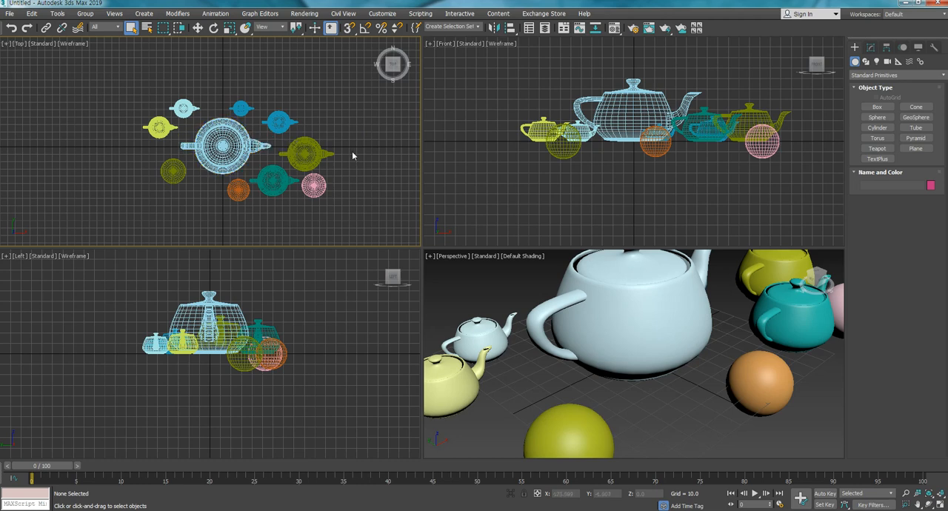
- Pan the Top view in several directions, first across the whole group and then close up around the olive teapot
middle_click_drag(352, 161, 320, 131)
middle_click_drag(306, 167, 159, 205)
middle_click_drag(220, 212, 314, 213)
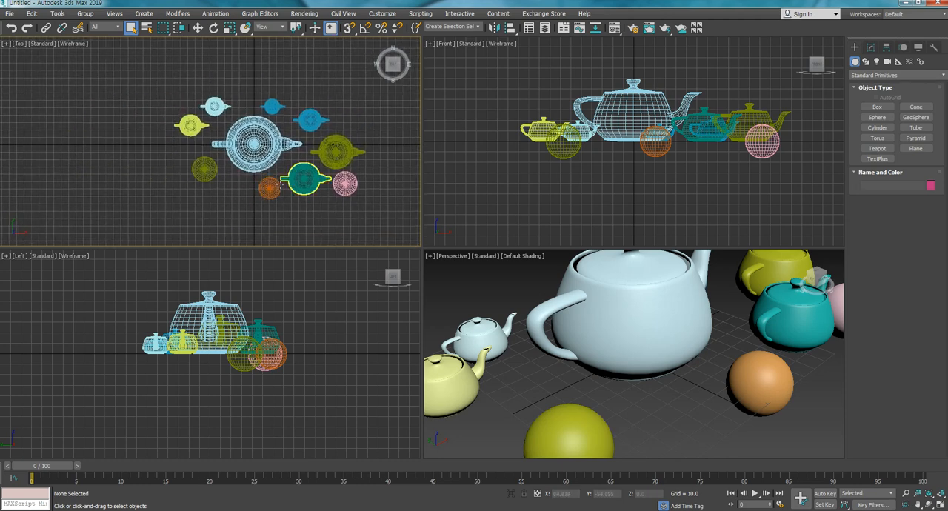
scroll(274, 135, "up", 5)
middle_click_drag(363, 194, 187, 185)
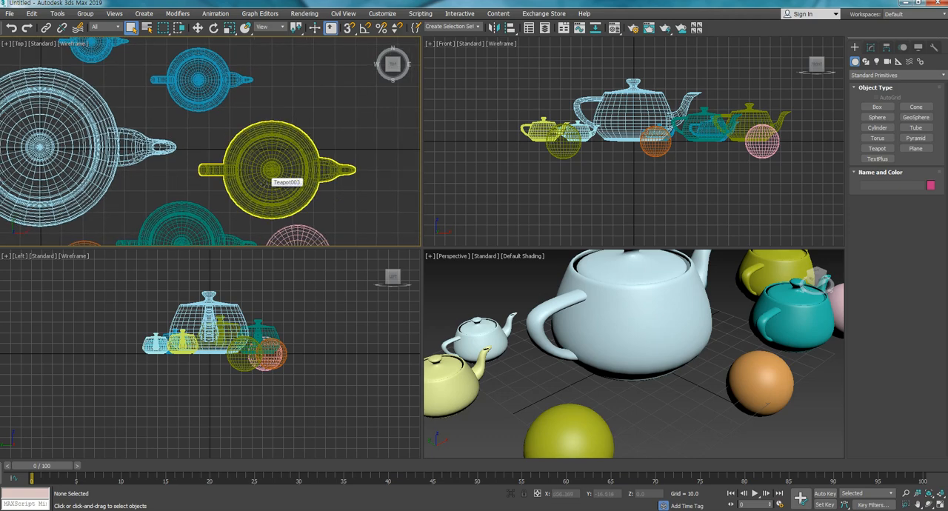
middle_click_drag(264, 182, 294, 71)
middle_click_drag(251, 154, 334, 186)
- Combine zooming and panning to bring the whole group of teapots and spheres back into the Top view
scroll(229, 170, "down", 3)
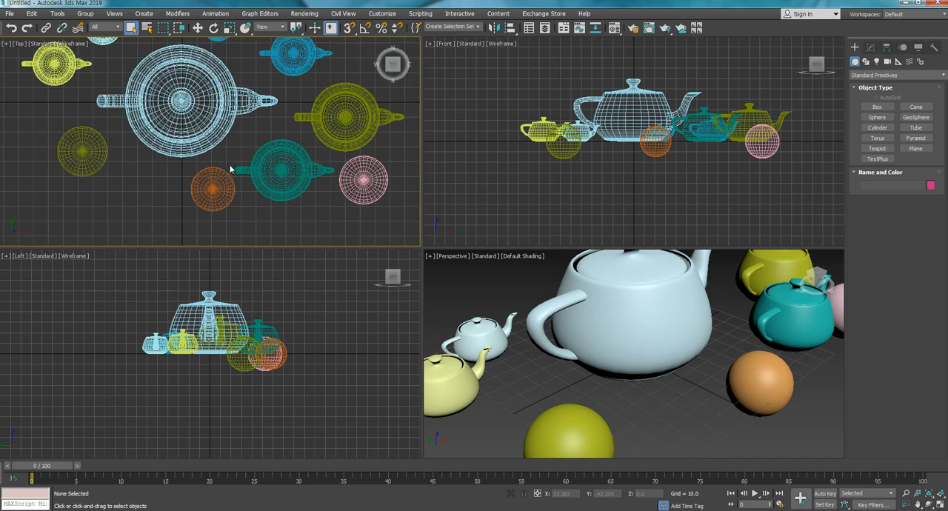
middle_click_drag(234, 147, 311, 198)
scroll(243, 164, "down", 3)
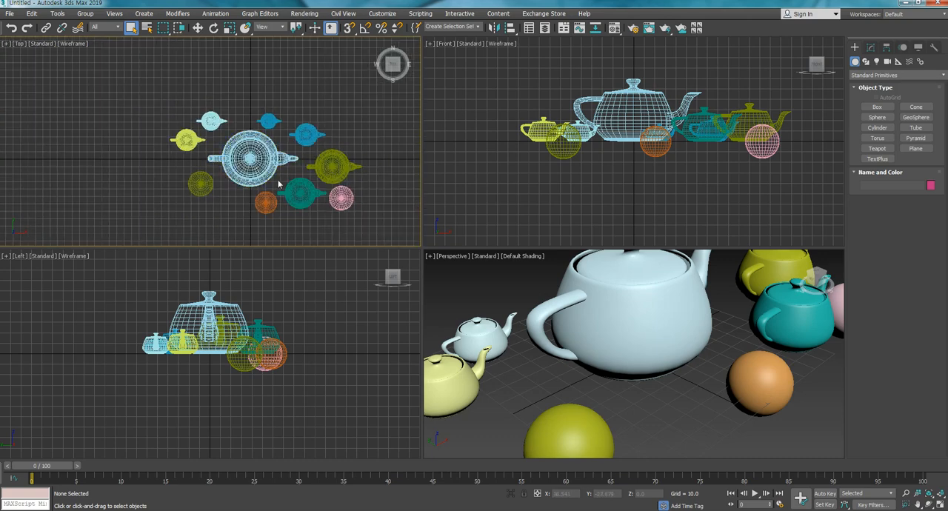
scroll(279, 179, "up", 3)
scroll(280, 179, "down", 3)
middle_click_drag(285, 178, 215, 163)
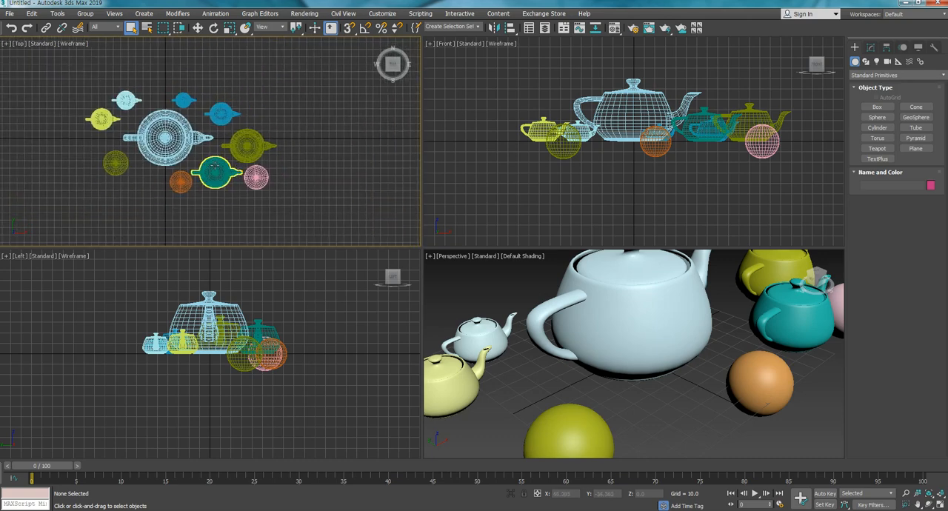
scroll(217, 160, "up", 5)
scroll(216, 161, "down", 5)
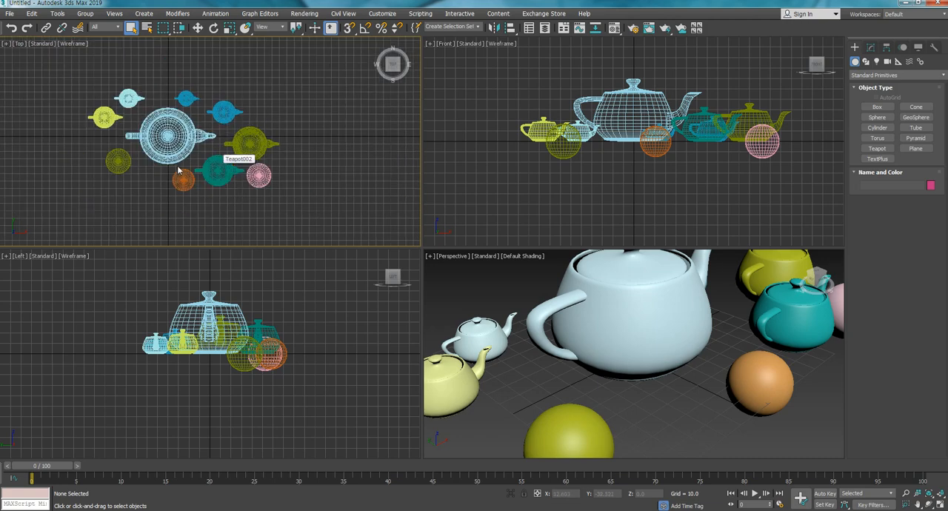
- Pan the group to the middle of the Top view, and practise panning and zooming the Front view
middle_click_drag(200, 167, 246, 174)
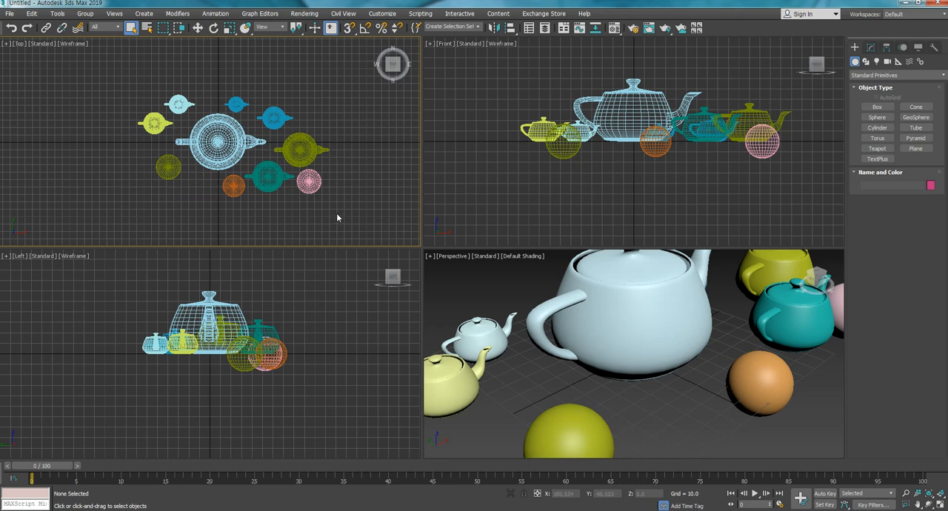
middle_click_drag(658, 178, 700, 172)
scroll(560, 161, "up", 4)
scroll(560, 161, "down", 4)
scroll(600, 170, "up", 4)
scroll(600, 170, "down", 4)
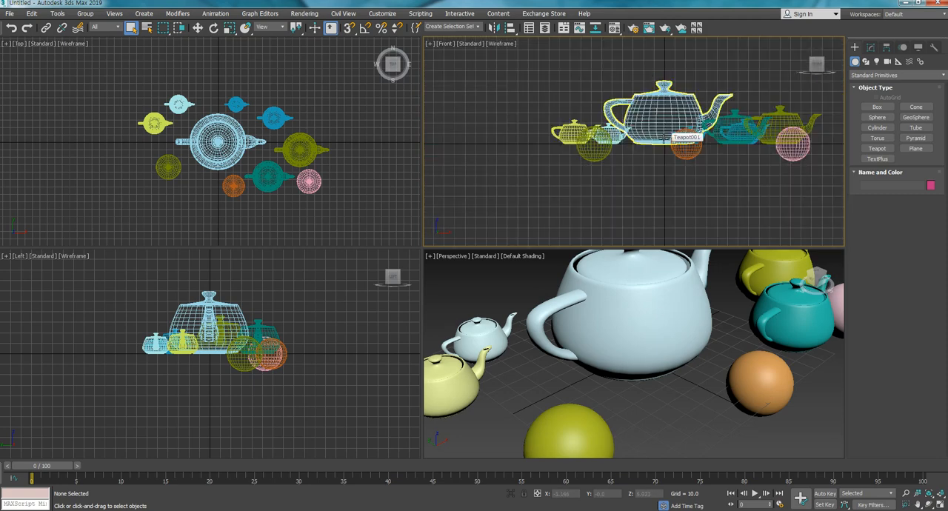
- Zoom the Front view in close on the large teapot, zoom back out and pan the whole group into view
middle_click_drag(667, 139, 644, 194)
scroll(645, 194, "up", 2)
scroll(644, 186, "up", 4)
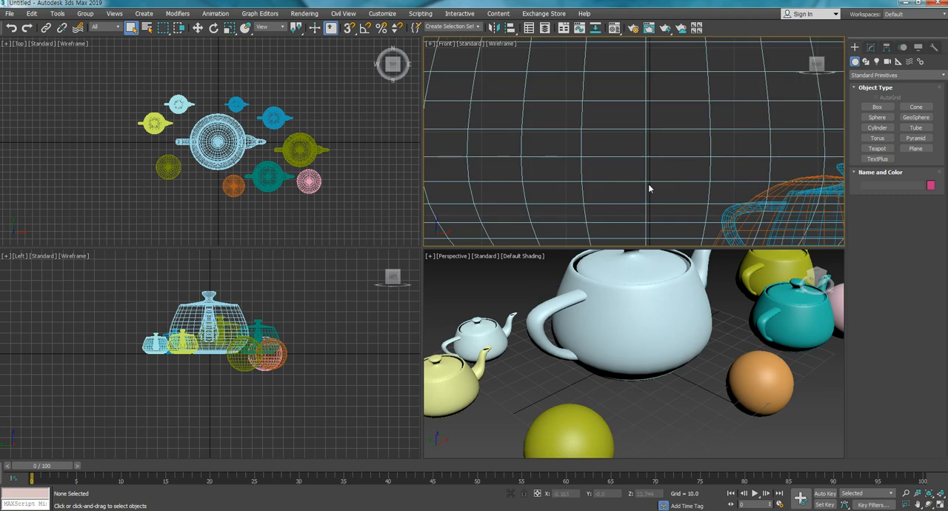
scroll(649, 190, "down", 5)
scroll(696, 208, "down", 2)
middle_click_drag(696, 208, 711, 169)
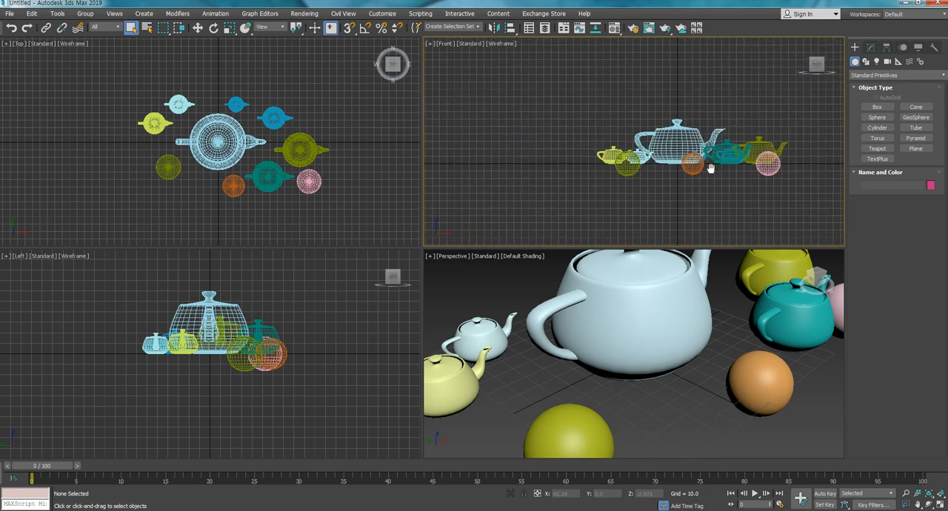
- Pan the Left view and zoom in on the group of teapots and spheres
middle_click_drag(319, 344, 339, 364)
scroll(289, 345, "up", 3)
scroll(292, 345, "down", 3)
scroll(340, 365, "up", 1)
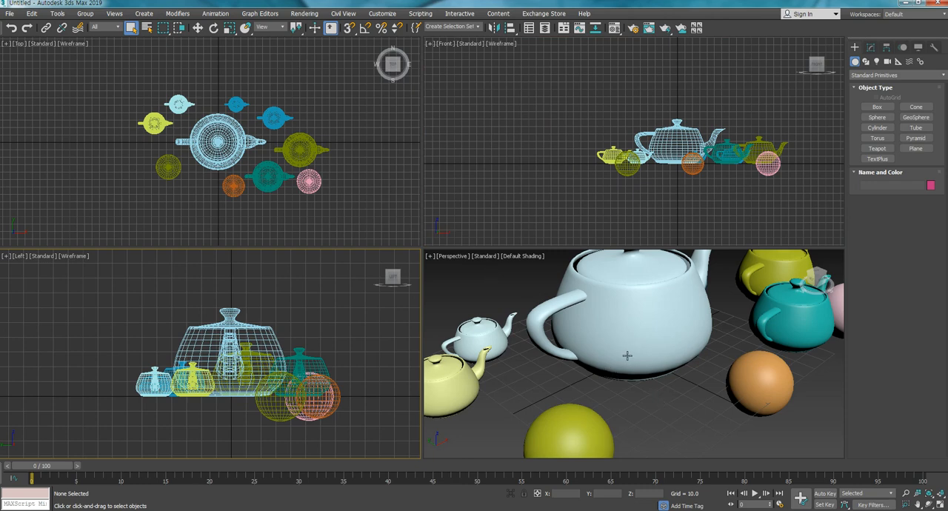
- Zoom the Perspective view out to show all the teapots and spheres, and pan it in several directions
scroll(627, 355, "down", 2)
scroll(627, 355, "down", 2)
scroll(624, 348, "up", 7)
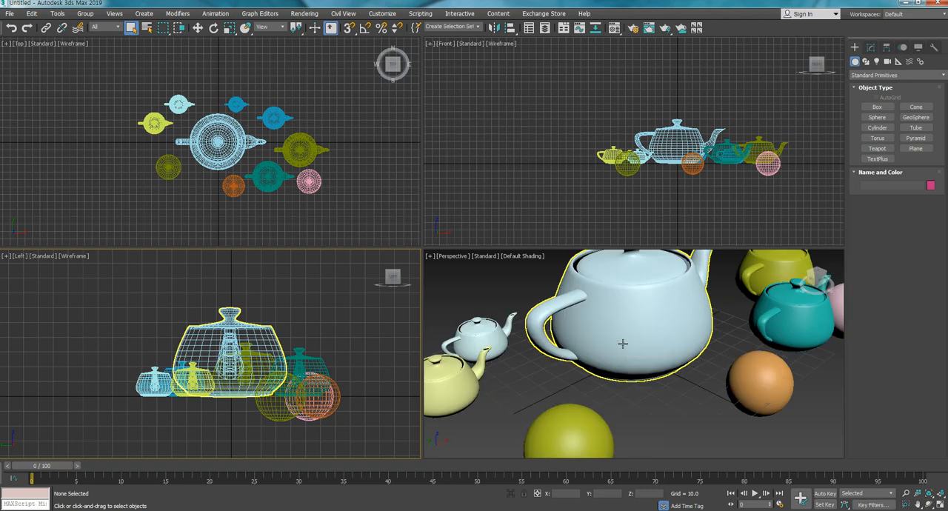
scroll(623, 341, "down", 7)
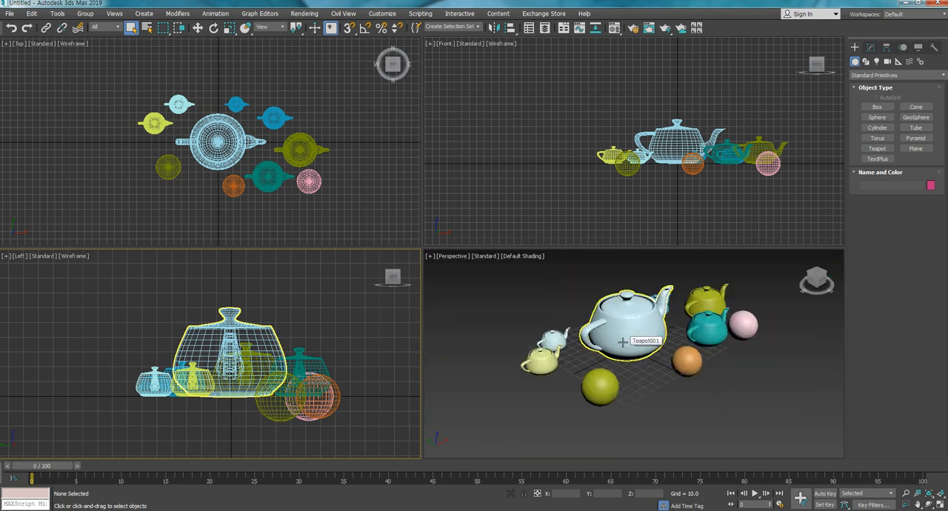
middle_click_drag(689, 423, 654, 401)
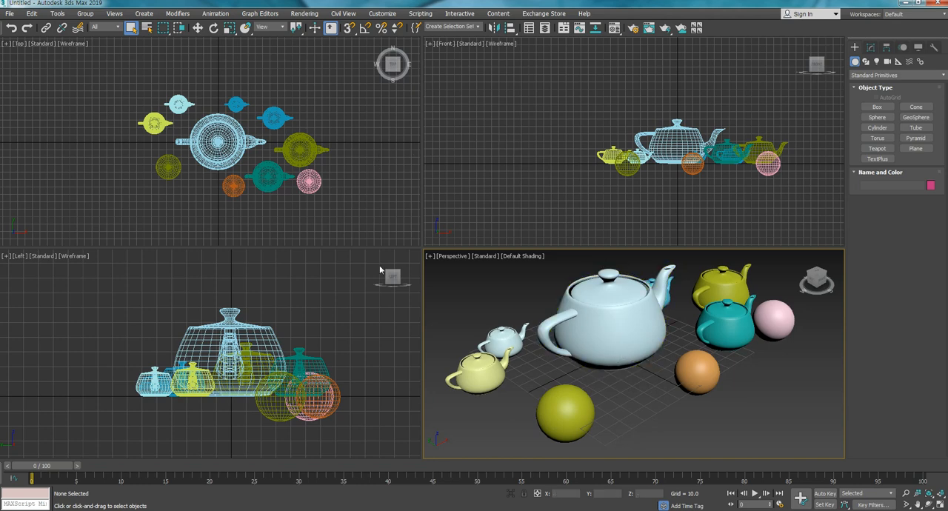
middle_click_drag(519, 299, 525, 305)
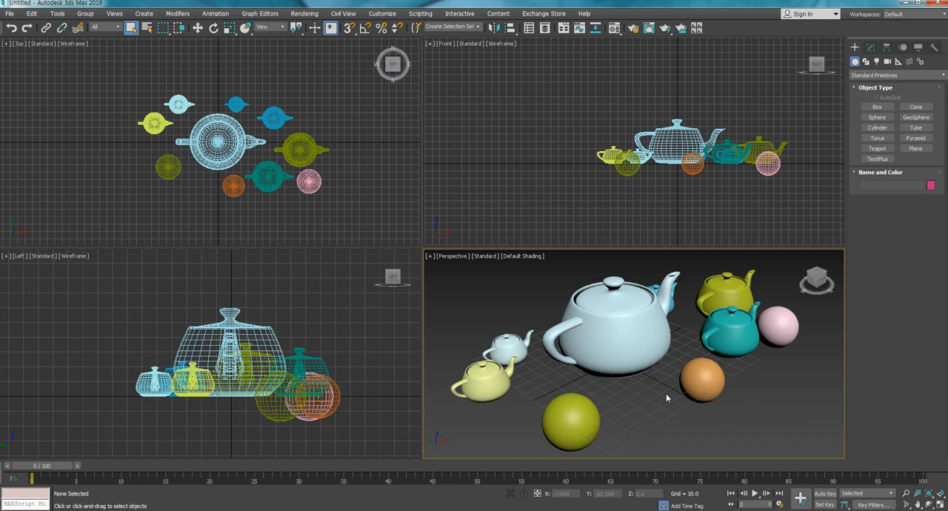
mouse_move(661, 397)
middle_mouse_down()
mouse_move(592, 396)
mouse_move(647, 383)
mouse_move(661, 391)
middle_mouse_up()
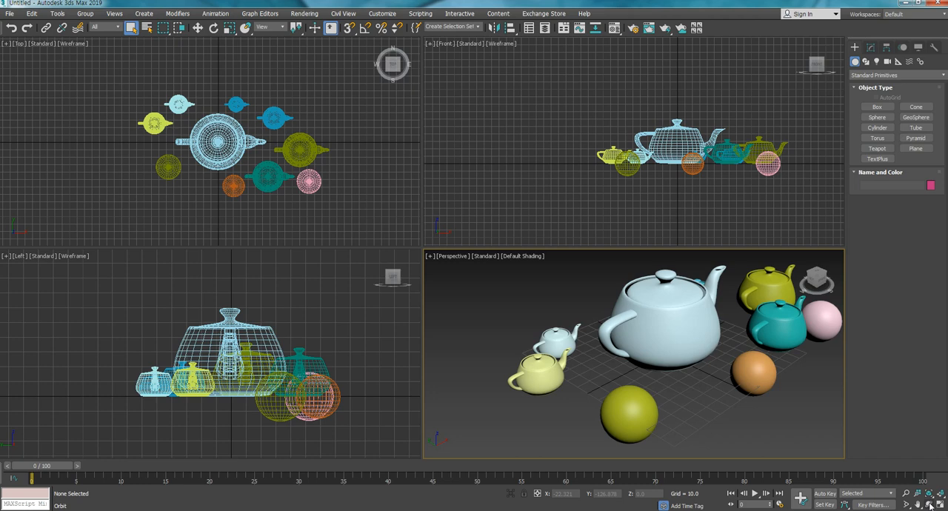
- Orbit the Perspective view to see the teapots and spheres from several sides, and pan the group back into view
left_click(930, 505)
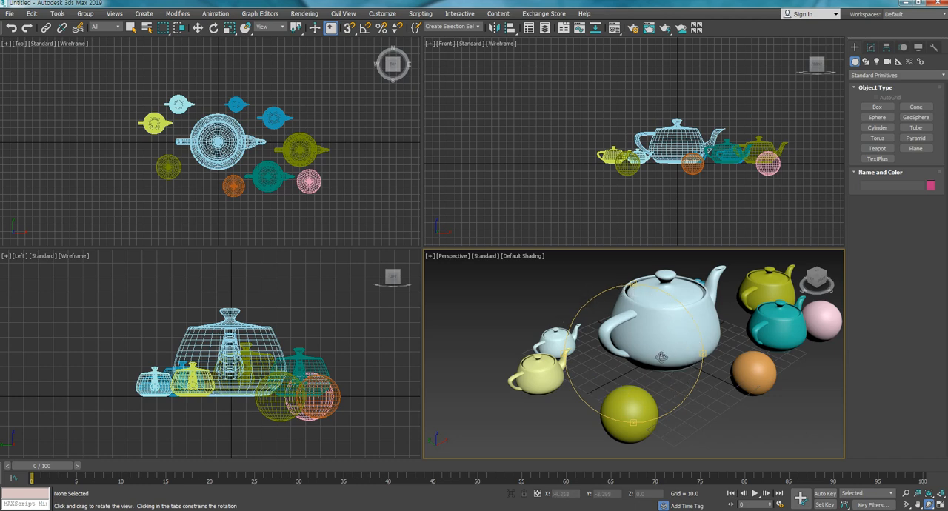
left_click_drag(678, 356, 630, 345)
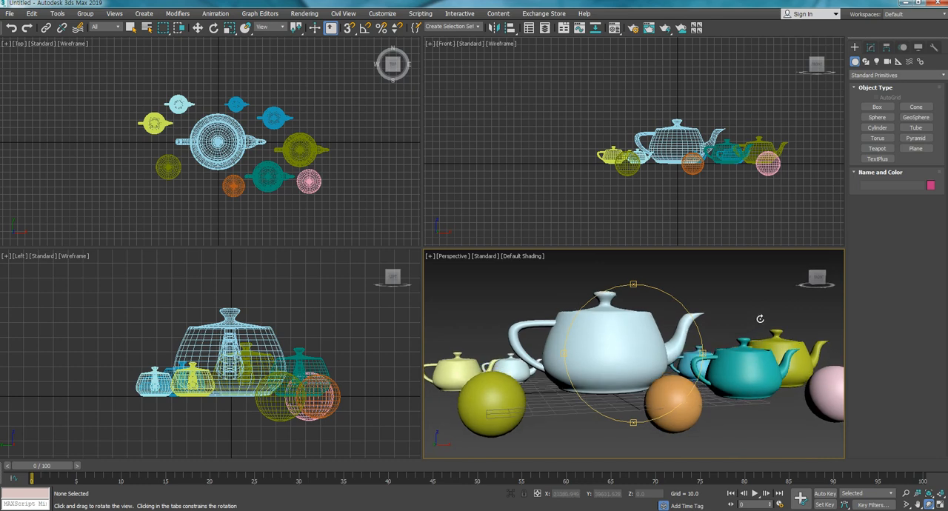
left_click_drag(674, 333, 628, 348)
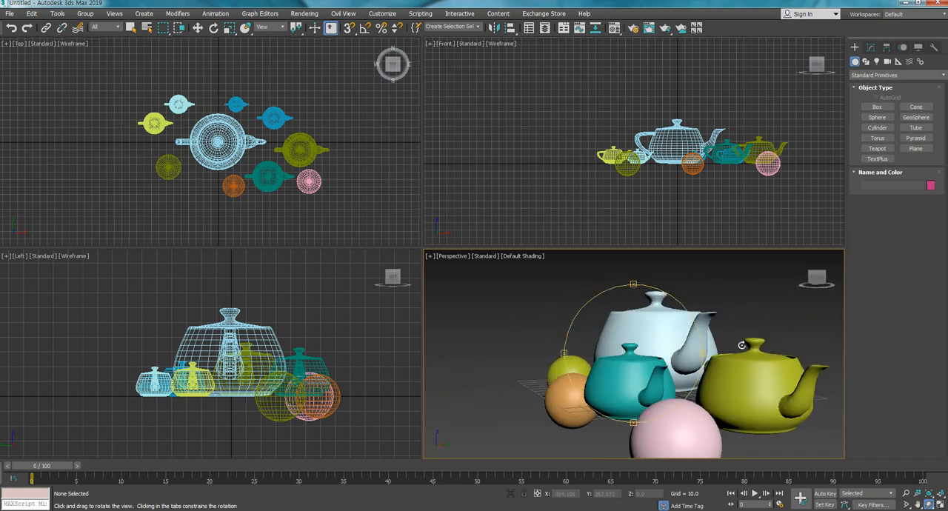
mouse_move(744, 334)
left_mouse_down()
mouse_move(764, 330)
mouse_move(713, 363)
mouse_move(749, 333)
left_mouse_up()
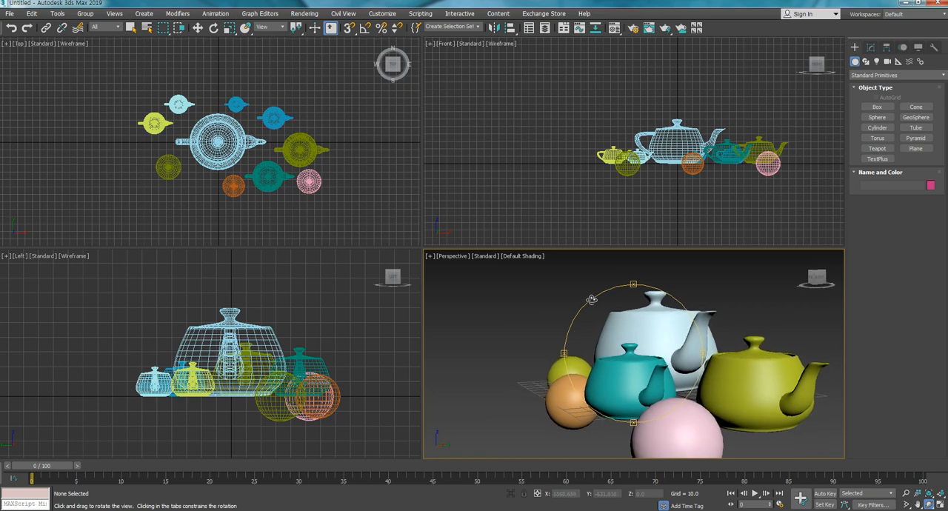
left_click_drag(642, 332, 643, 354)
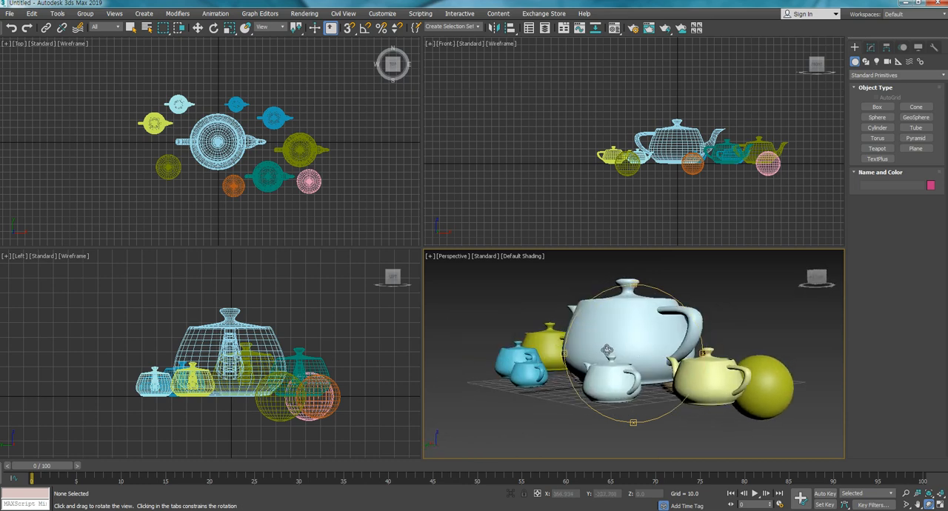
middle_click_drag(607, 351, 643, 349)
mouse_move(644, 349)
left_mouse_down()
mouse_move(582, 345)
mouse_move(659, 347)
mouse_move(612, 352)
mouse_move(646, 359)
left_mouse_up()
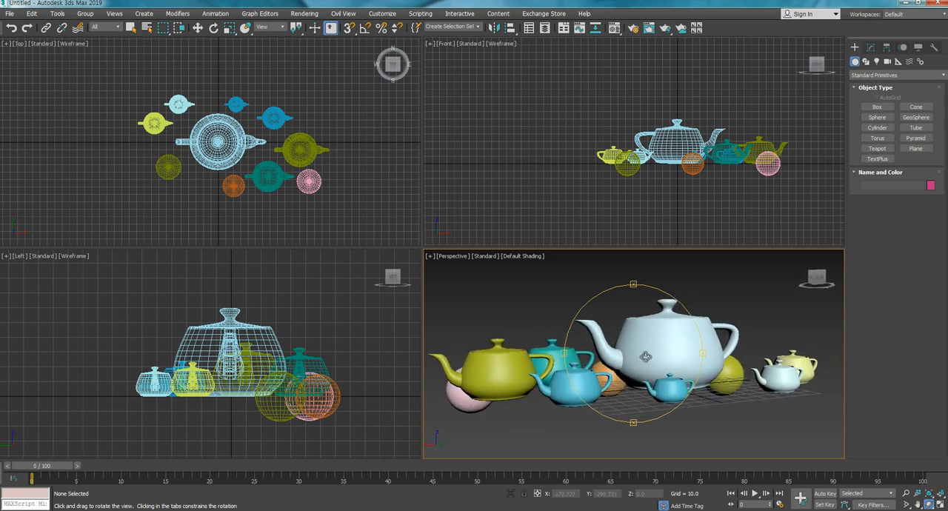
right_click(746, 317)
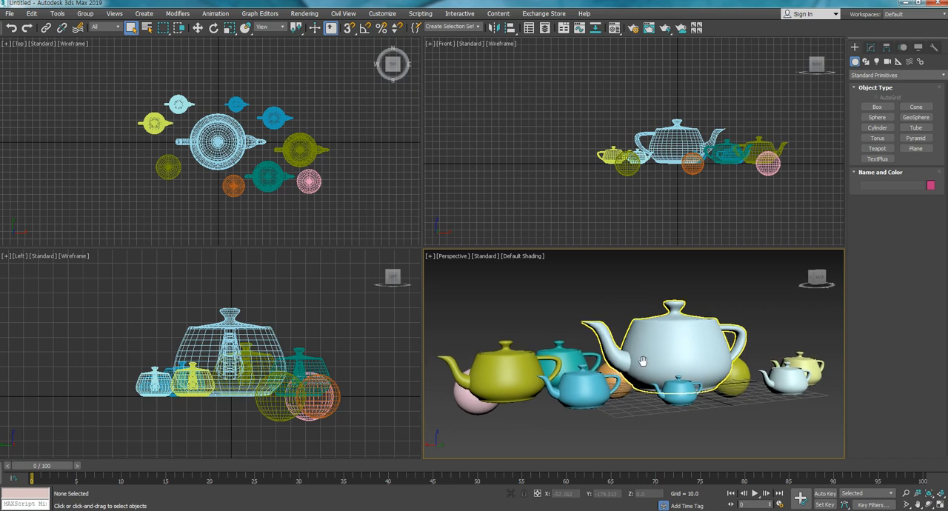
middle_click_drag(648, 347, 634, 343)
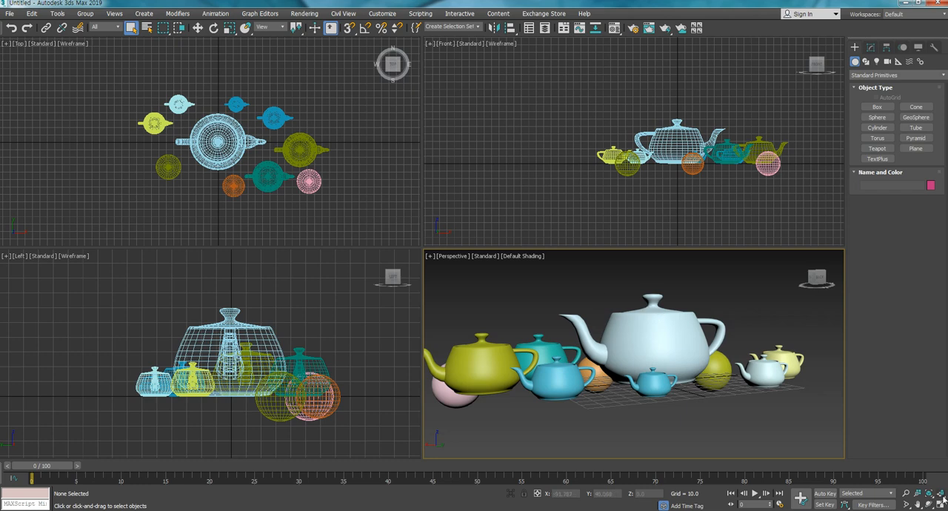
middle_click_drag(683, 305, 680, 328)
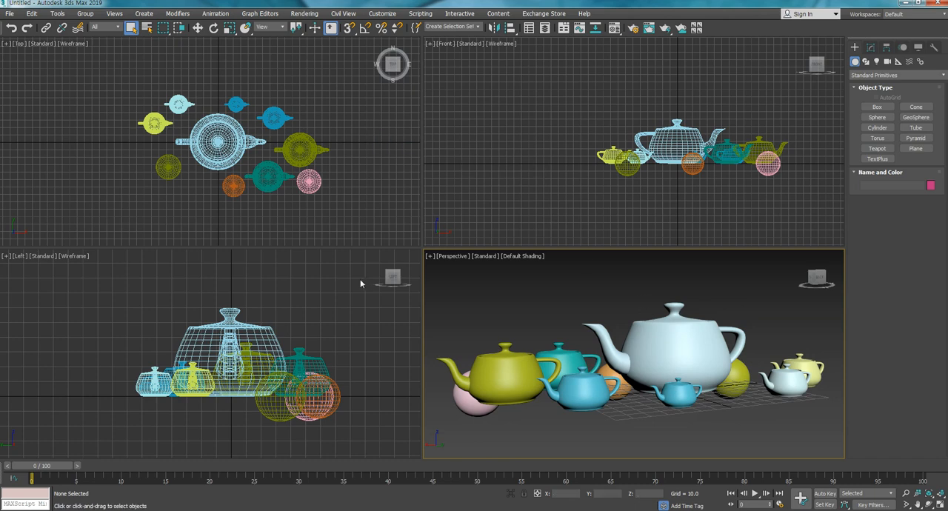
- Orbit the Front view to look down on the objects at an angle, and pan the group towards the middle
left_click(929, 505)
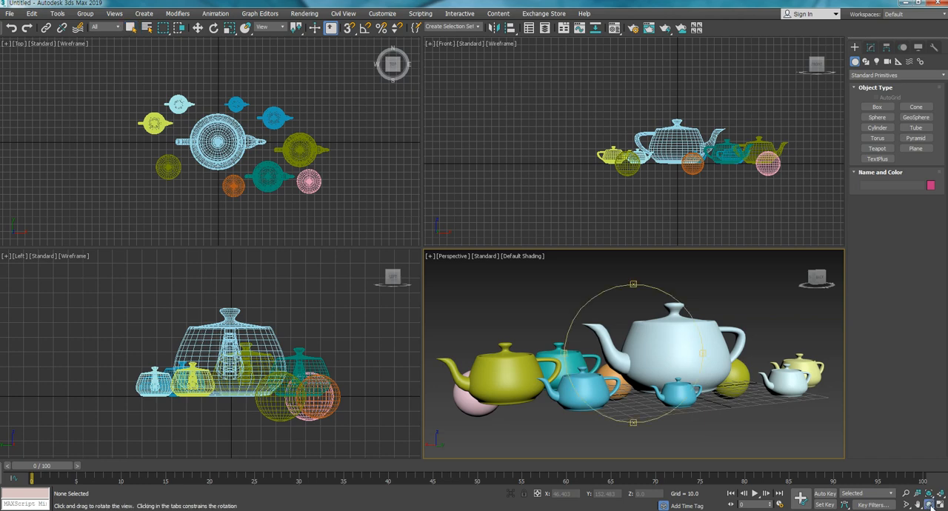
left_click(619, 120)
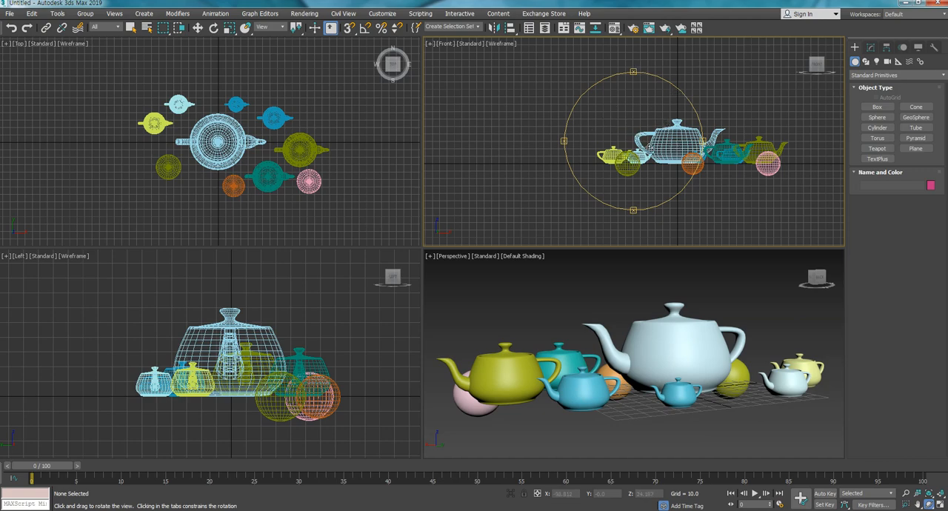
left_click_drag(610, 124, 617, 144)
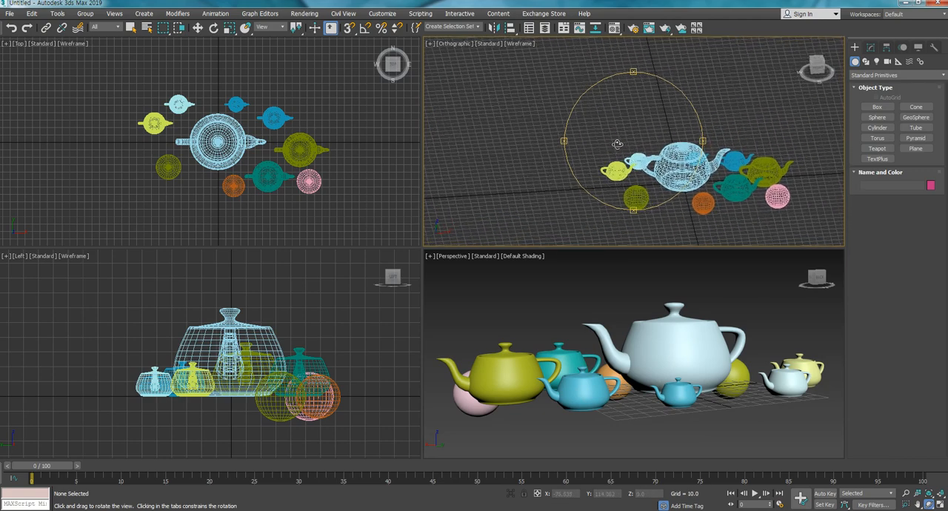
middle_click_drag(641, 158, 607, 124)
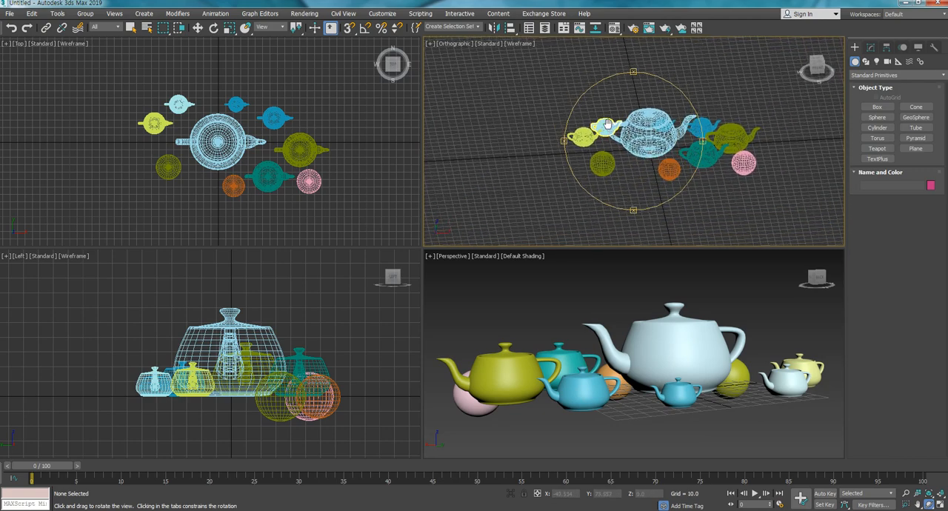
- Orbit the Orthographic view in several directions to compare low and raised viewing angles of the wireframe objects
left_click_drag(643, 153, 639, 137)
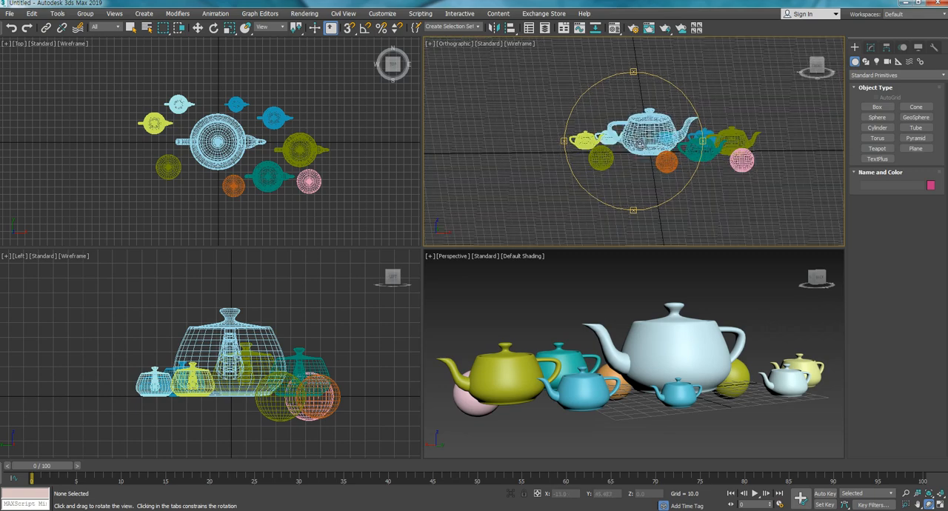
left_click_drag(626, 144, 625, 145)
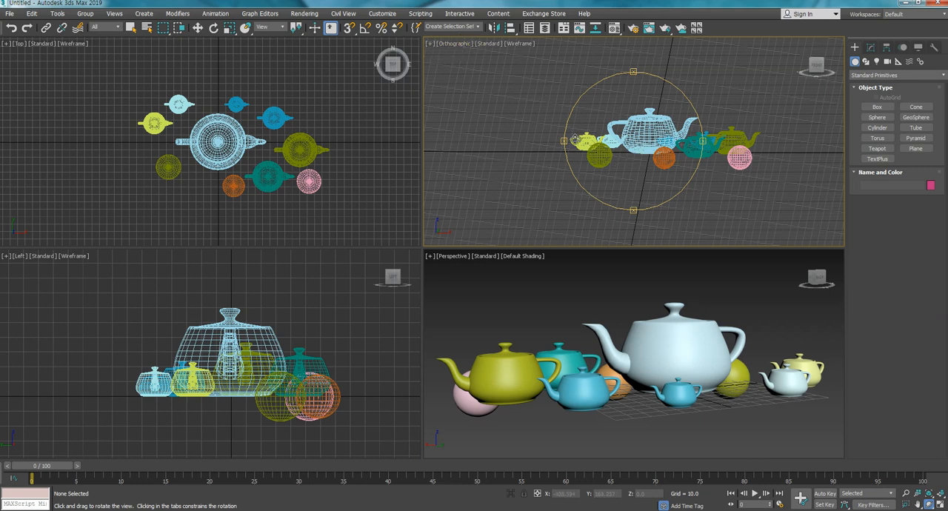
left_click_drag(600, 152, 615, 167)
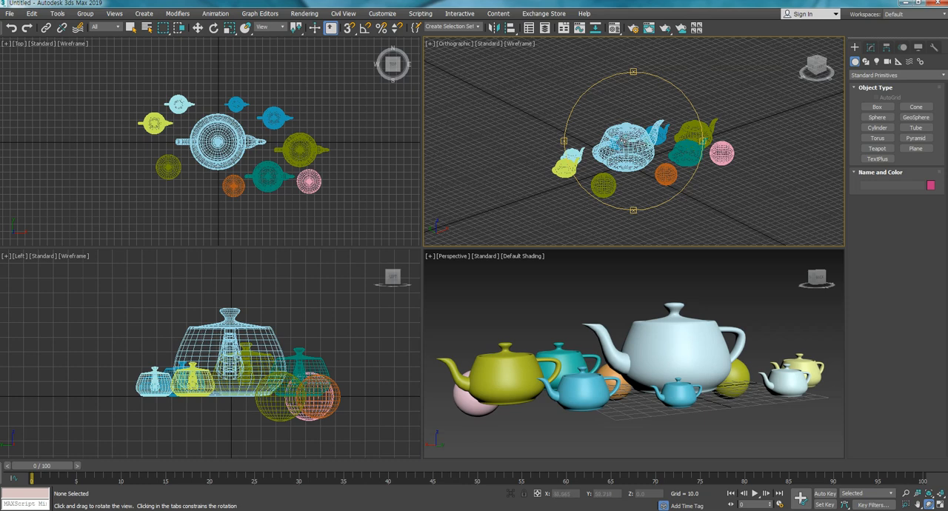
left_click_drag(613, 142, 617, 139)
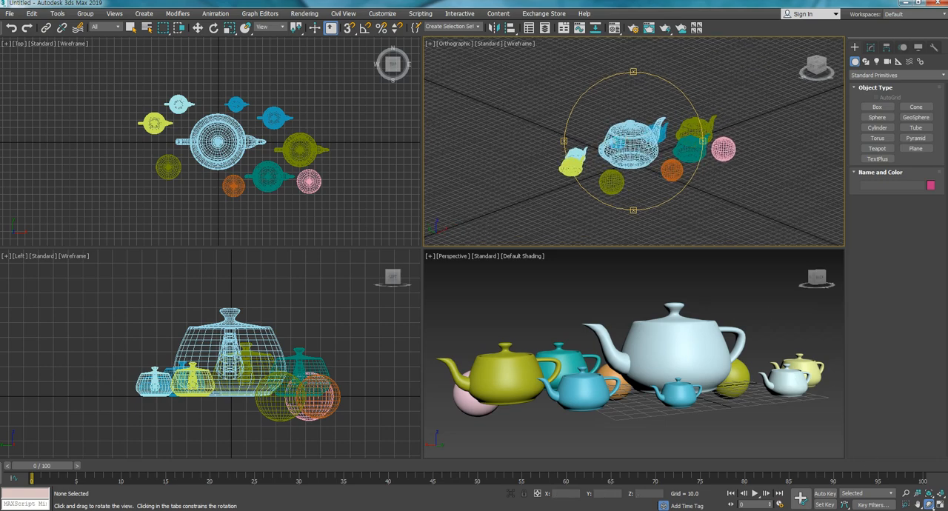
left_click_drag(605, 151, 642, 150)
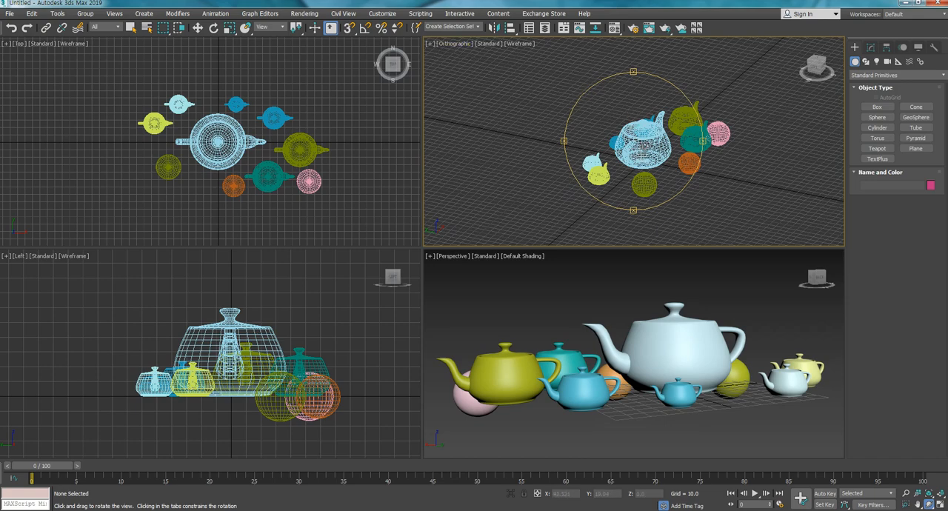
mouse_move(643, 141)
left_mouse_down()
mouse_move(594, 134)
mouse_move(655, 152)
left_mouse_up()
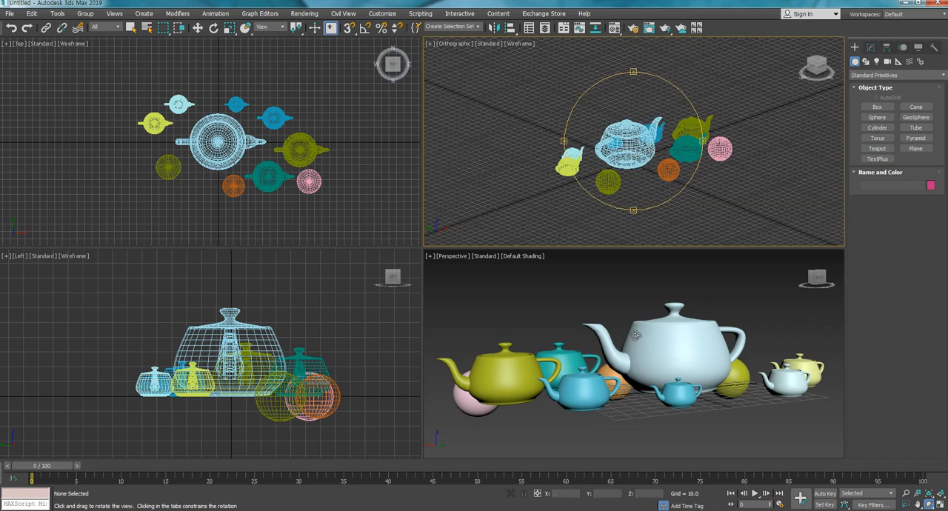
- Orbit the Perspective view to look down on the objects, and zoom and orbit the Orthographic view to compare them
left_click(619, 295)
left_click_drag(620, 319, 631, 340)
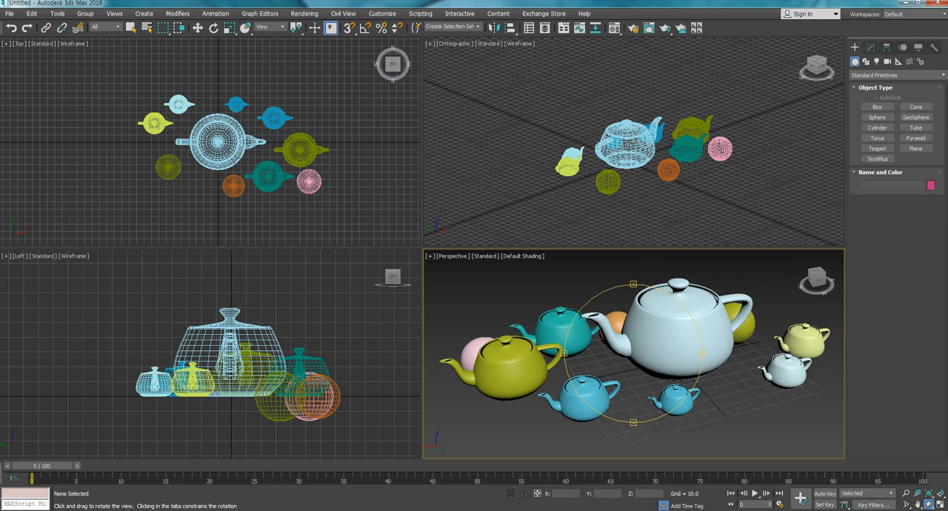
left_click(631, 138)
left_click_drag(629, 145, 630, 138)
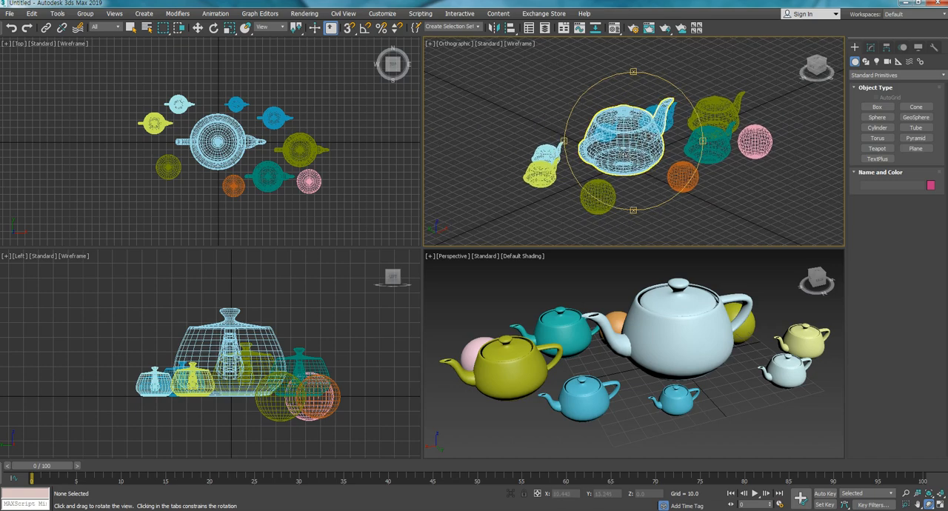
left_click_drag(629, 152, 630, 144)
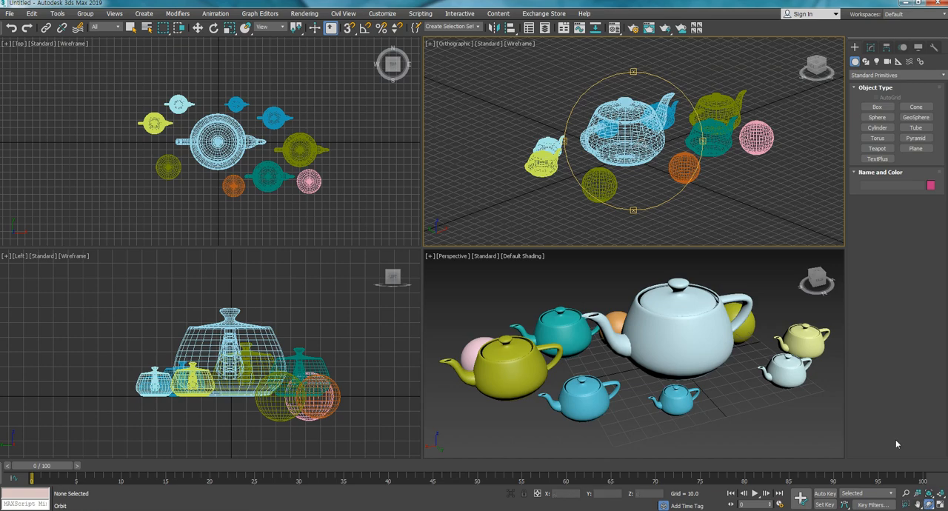
left_click_drag(628, 131, 635, 133)
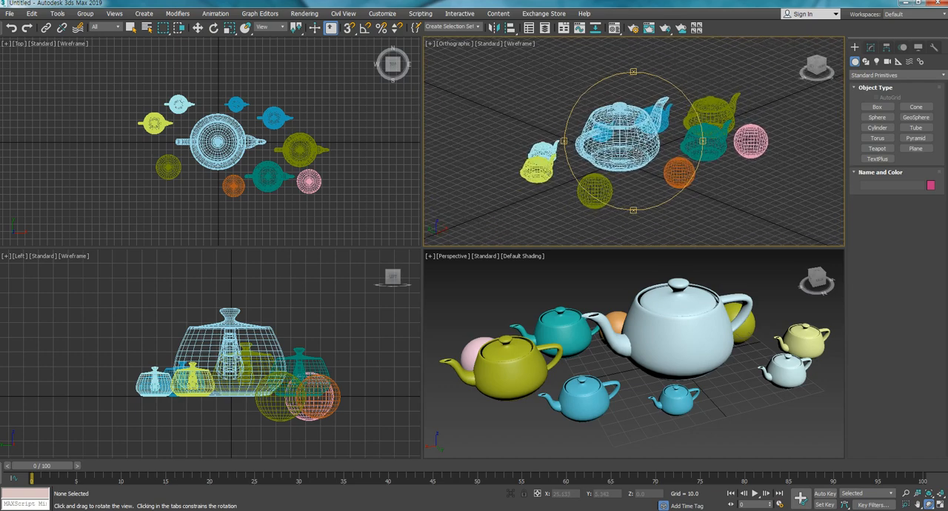
left_click_drag(629, 151, 641, 128)
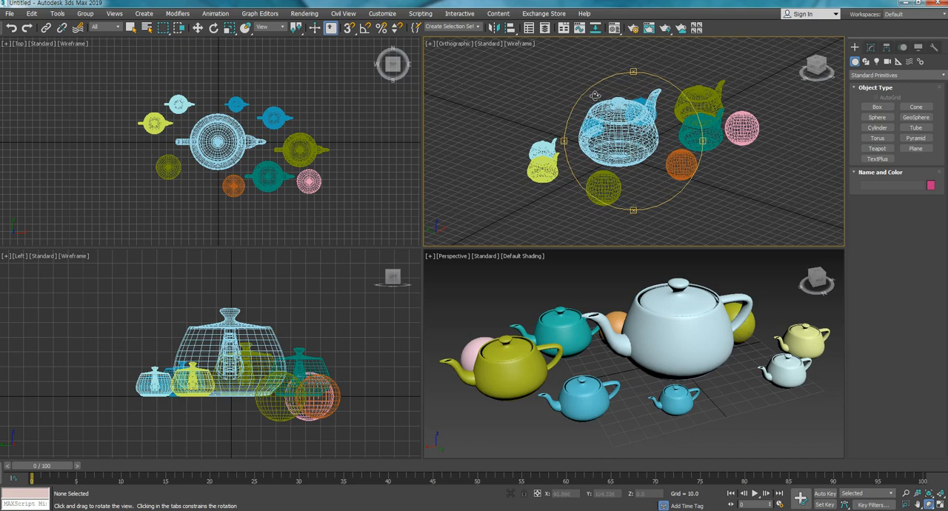
- Switch the Orthographic viewport to the Front view, and orbit it to look down on the objects at an angle
left_click(454, 44)
left_click(453, 46)
left_click(457, 44)
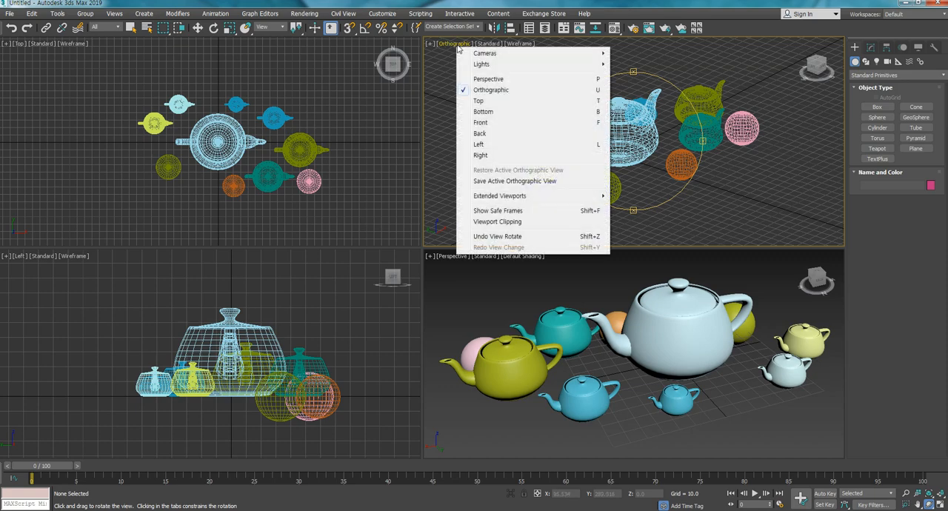
left_click(480, 123)
middle_click_drag(661, 164, 606, 166)
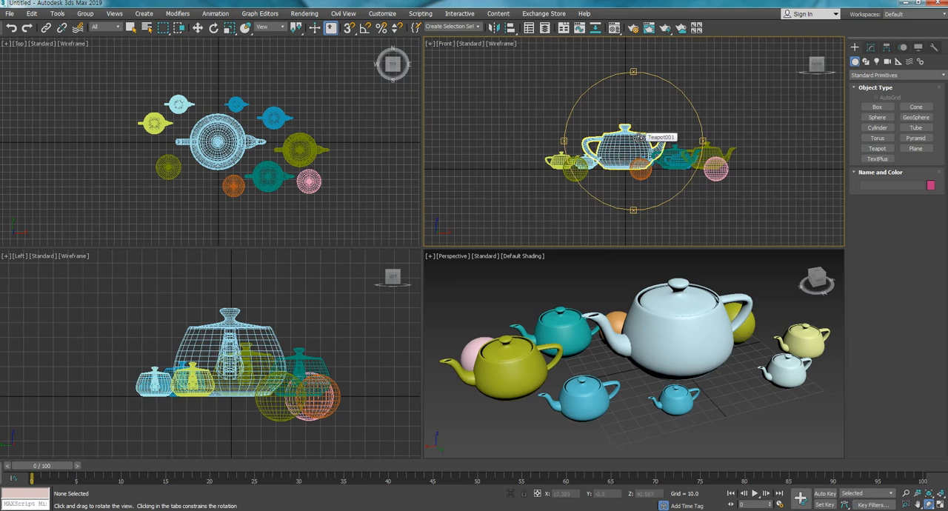
left_click_drag(641, 145, 642, 152)
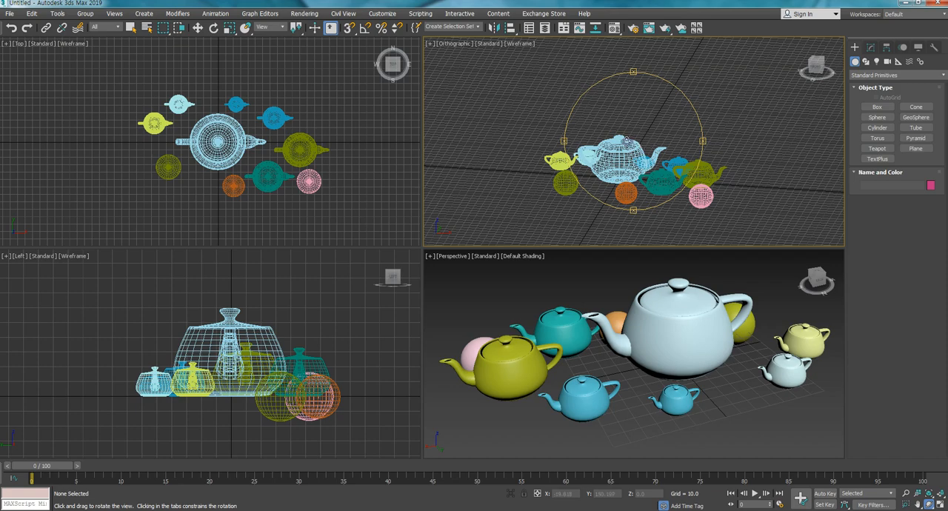
- Review the available views and their shortcuts for the orbited Orthographic viewport, and restore it to the Front view
left_click(452, 45)
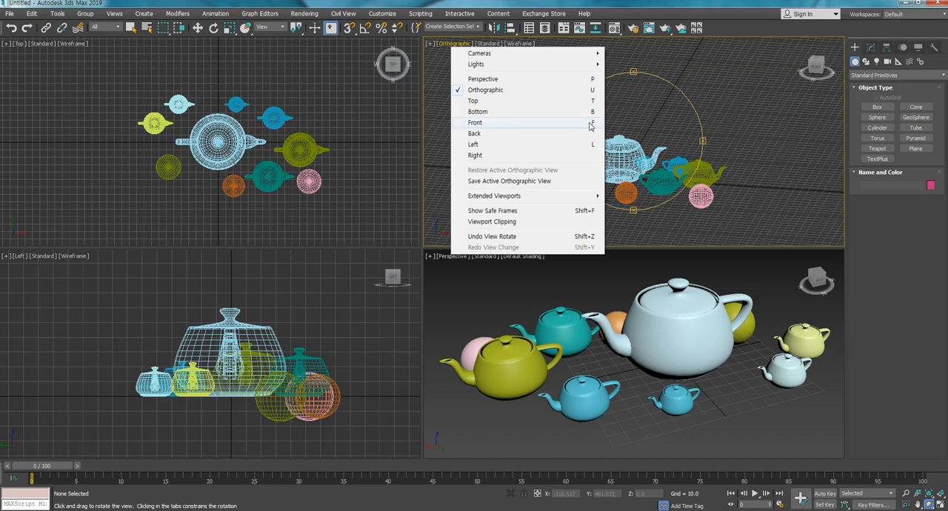
left_click(654, 137)
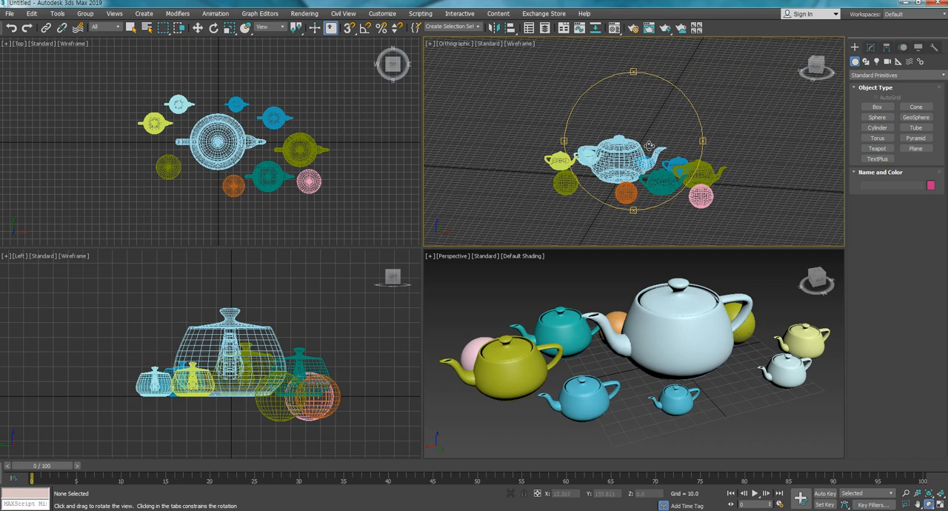
key("f")
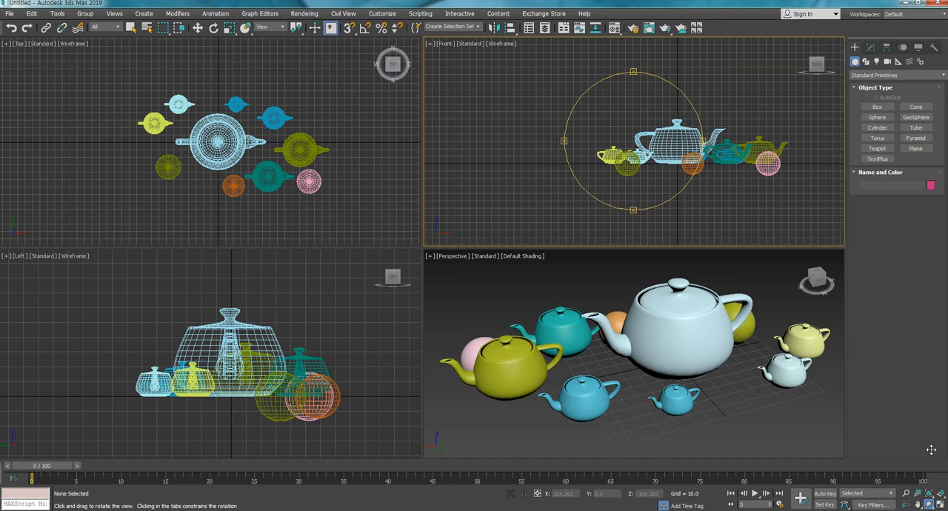
- Switch the input language to Korean and back to English, orbiting the Front view in between and restoring it with English input
left_click_drag(931, 449, 680, 218)
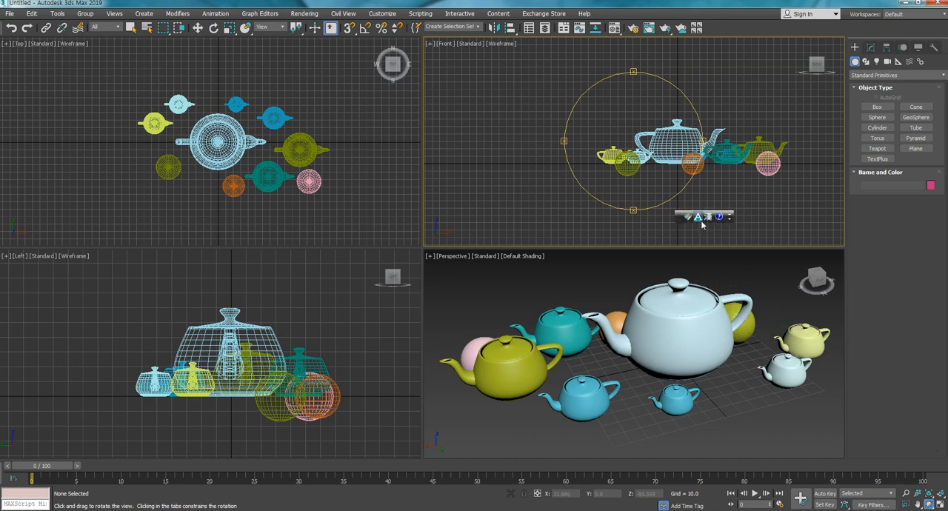
left_click(700, 219)
left_click_drag(638, 139, 628, 147)
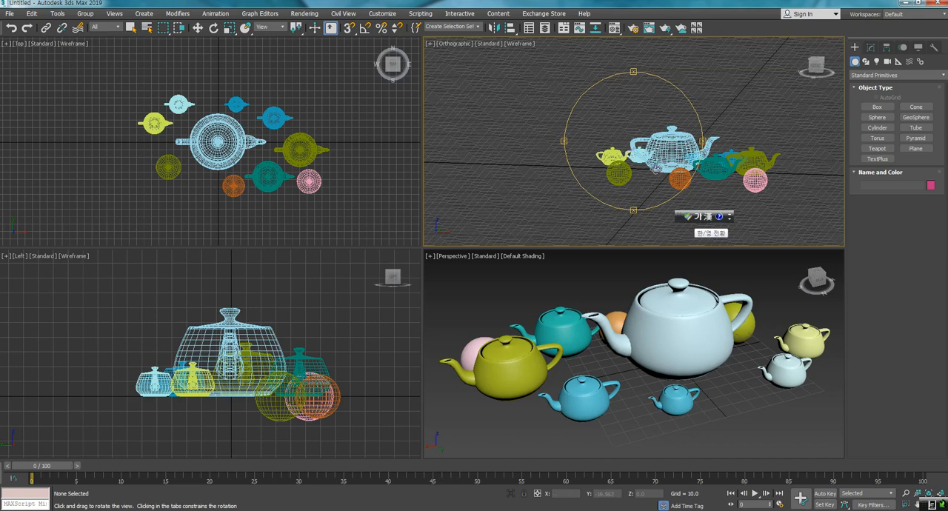
left_click(699, 217)
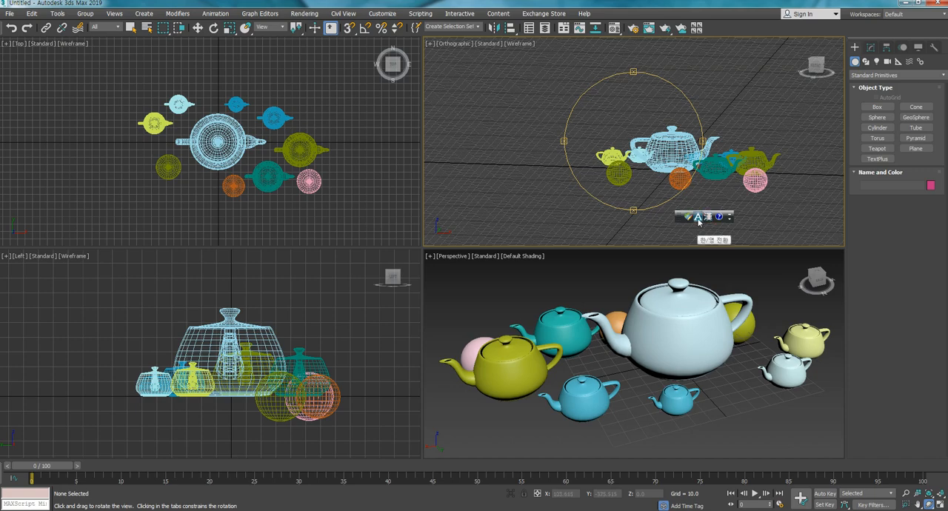
key("f")
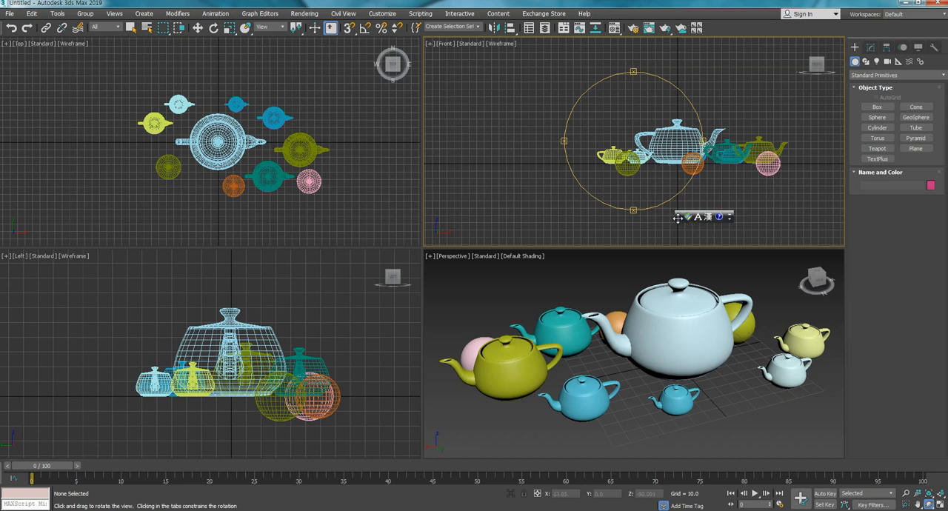
left_click_drag(678, 217, 947, 229)
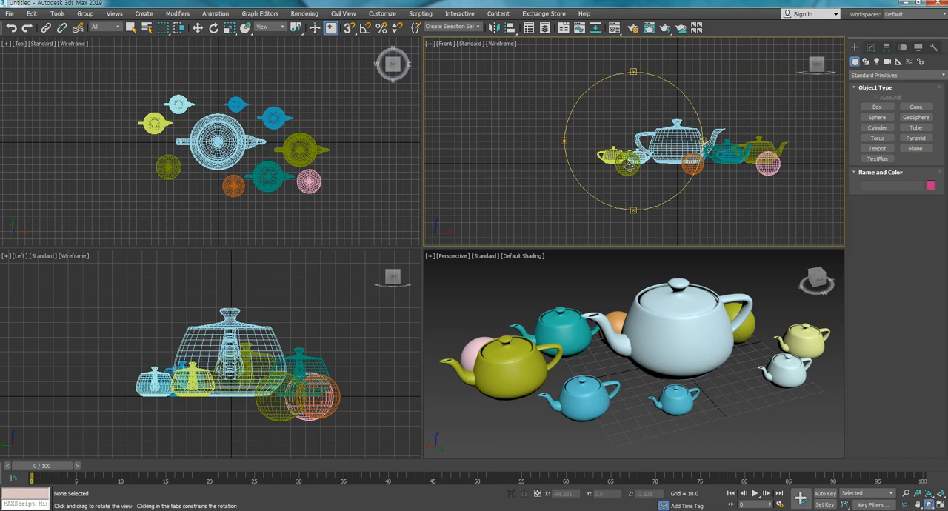
- Orbit the Front, Top and Left viewports in turn, restoring each to its own standard view
mouse_move(630, 165)
left_mouse_down()
mouse_move(620, 154)
mouse_move(644, 159)
left_mouse_up()
left_click_drag(643, 157, 643, 137)
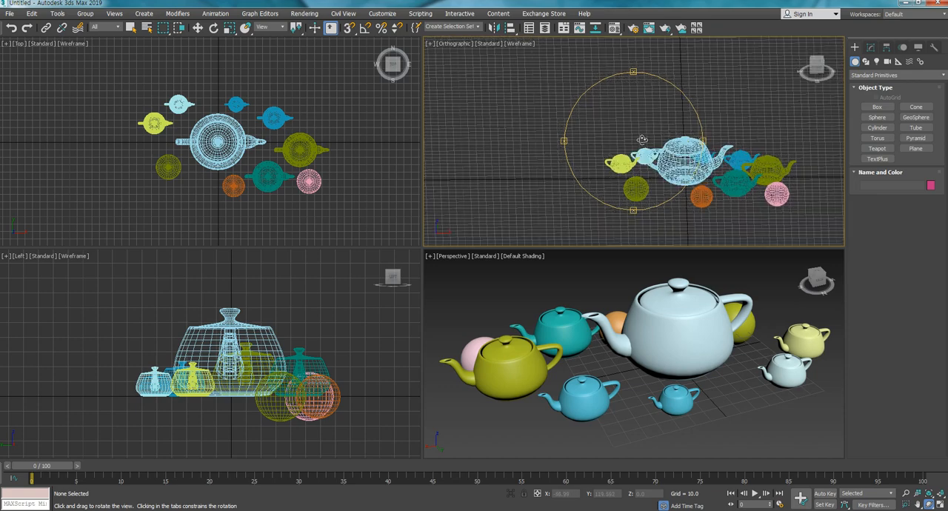
key("f")
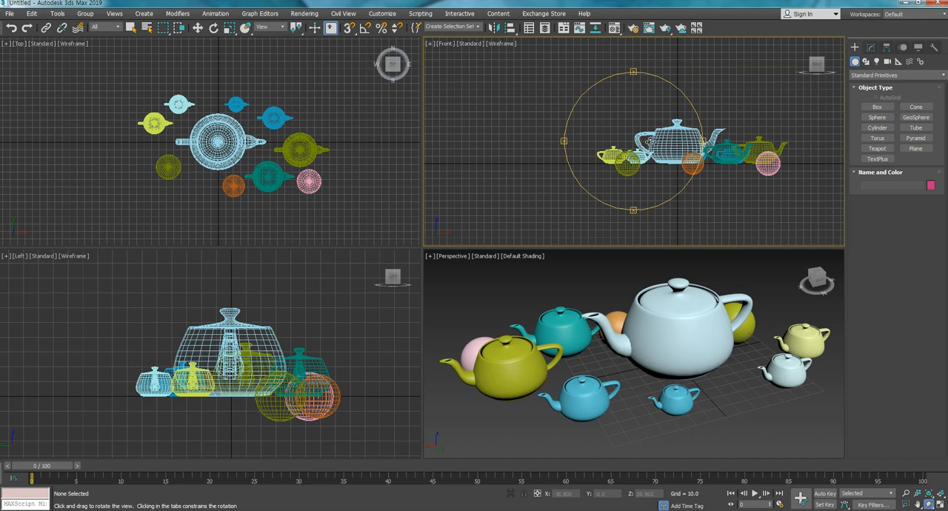
left_click_drag(253, 143, 197, 119)
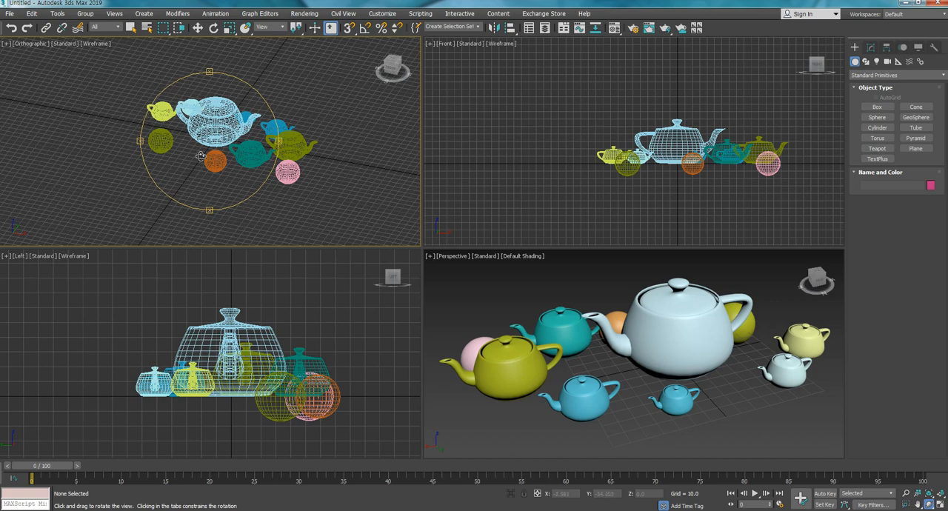
key("t")
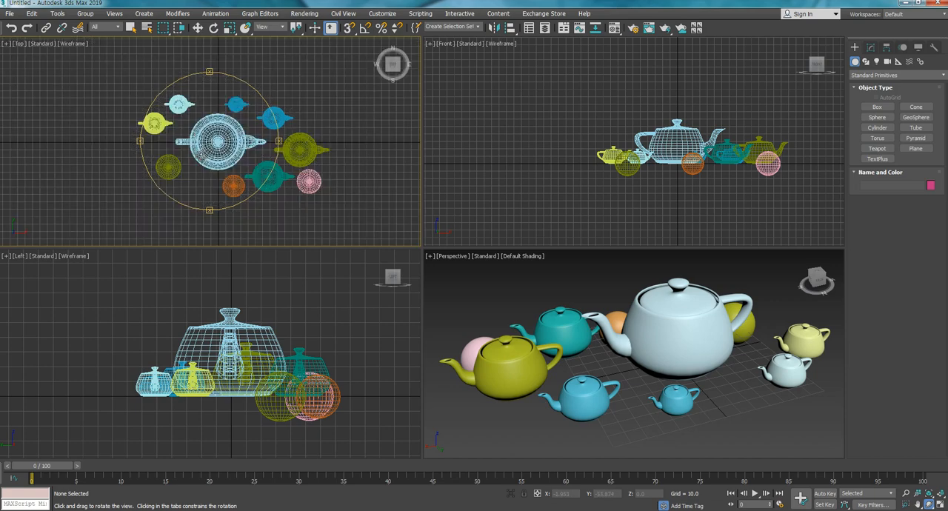
left_click_drag(267, 323, 224, 332)
key("l")
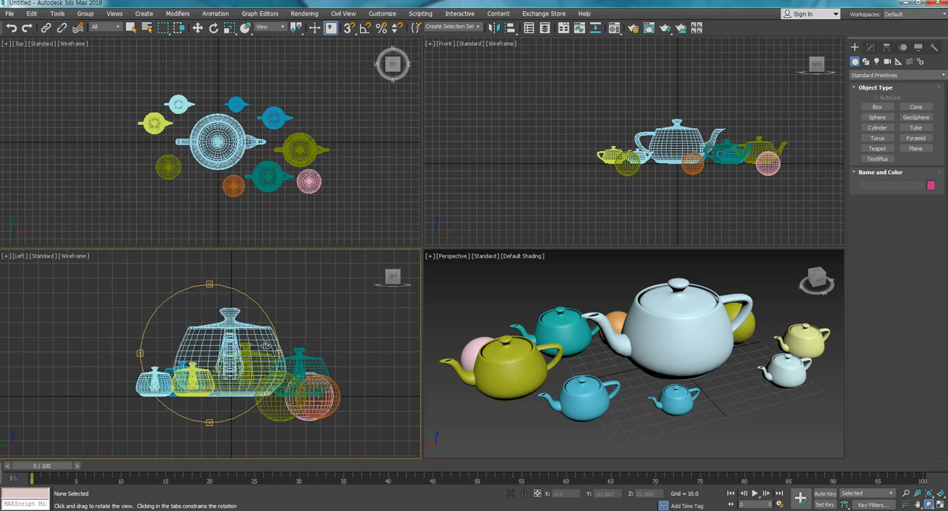
- Switch the orbited Perspective viewport to Orthographic, orbit the shaded objects there, and return it to Perspective
left_click_drag(586, 349, 609, 357)
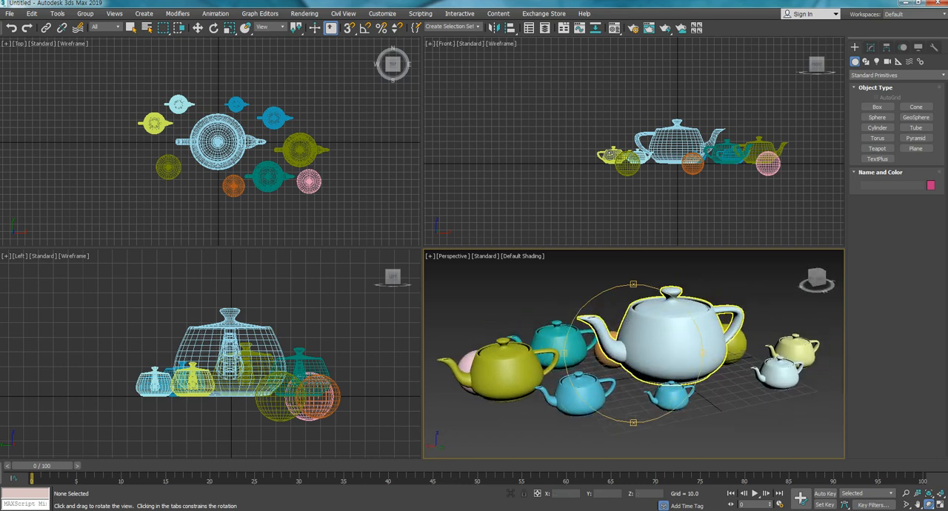
left_click(454, 256)
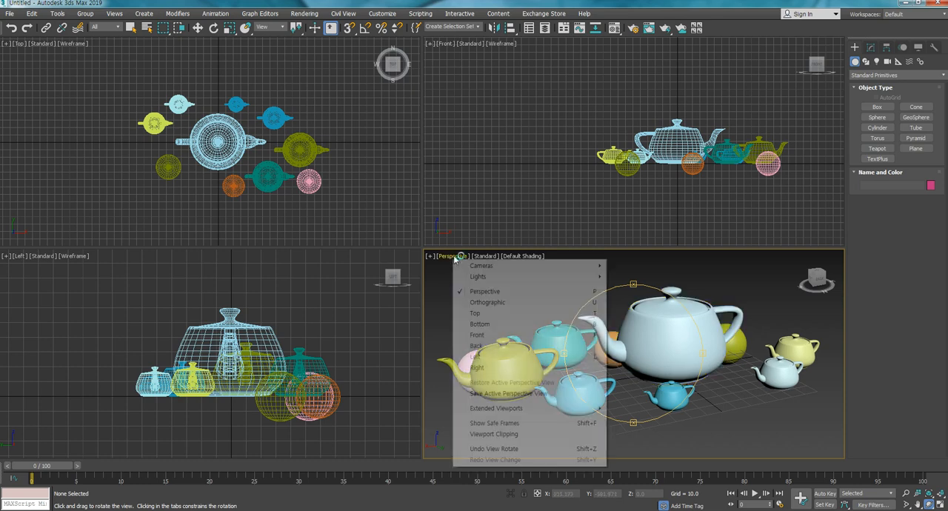
left_click(500, 306)
mouse_move(652, 348)
left_mouse_down()
mouse_move(687, 351)
mouse_move(656, 351)
left_mouse_up()
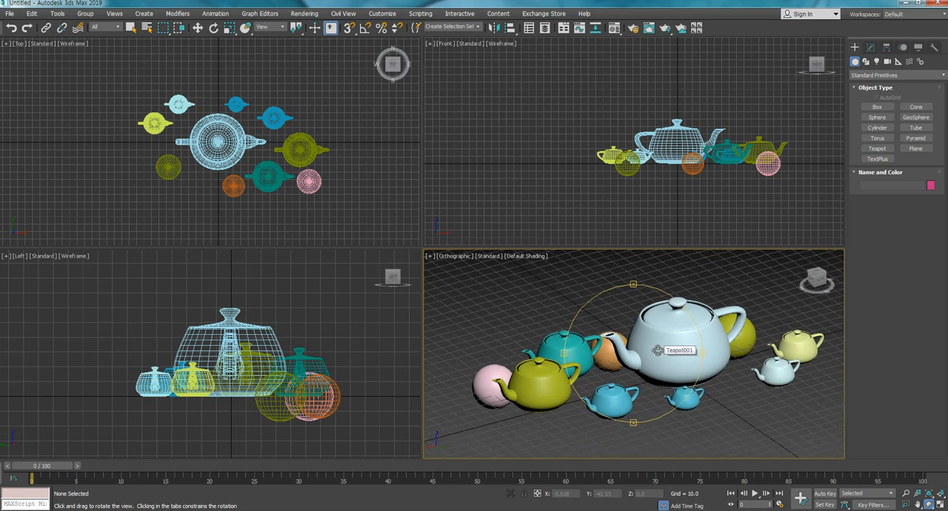
key("p")
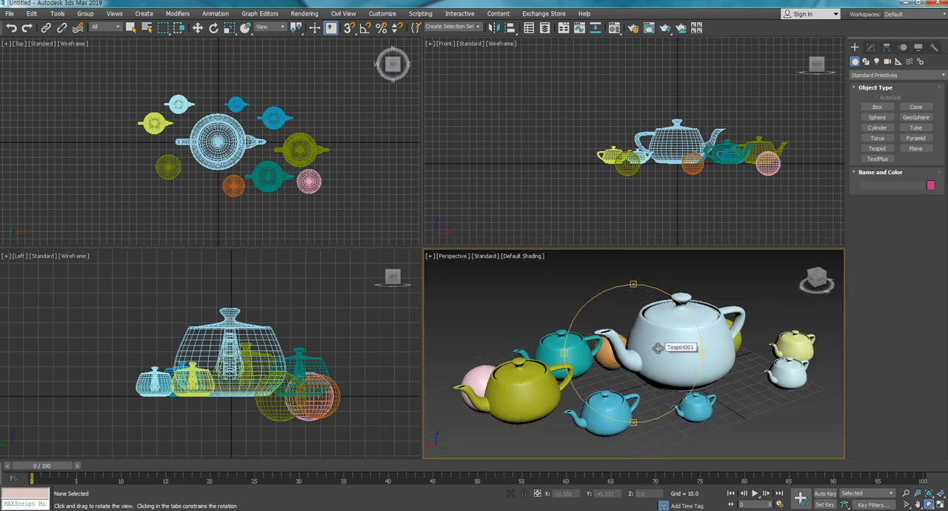
- Review the available views for the Perspective viewport, and orbit the teapots and spheres to a lower viewing angle
left_click(453, 256)
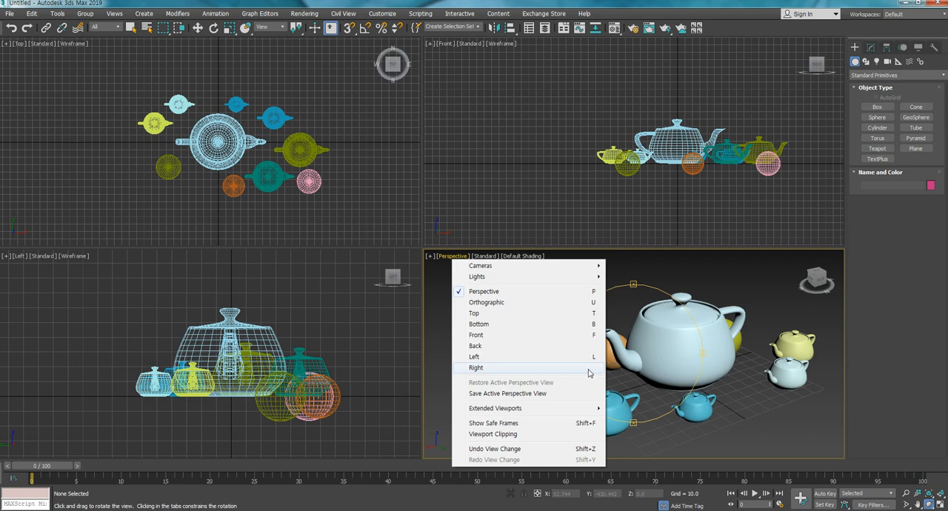
left_click(684, 354)
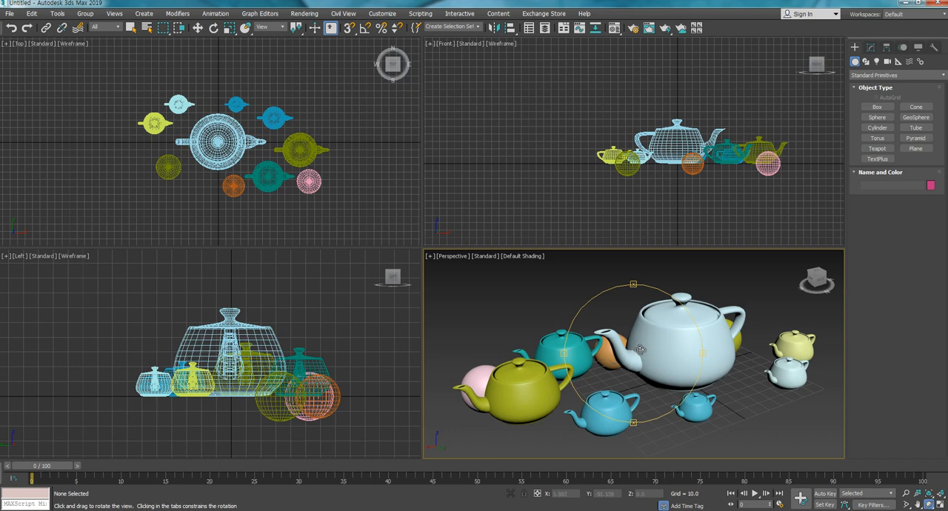
mouse_move(640, 351)
left_mouse_down()
mouse_move(671, 352)
mouse_move(597, 373)
mouse_move(644, 356)
left_mouse_up()
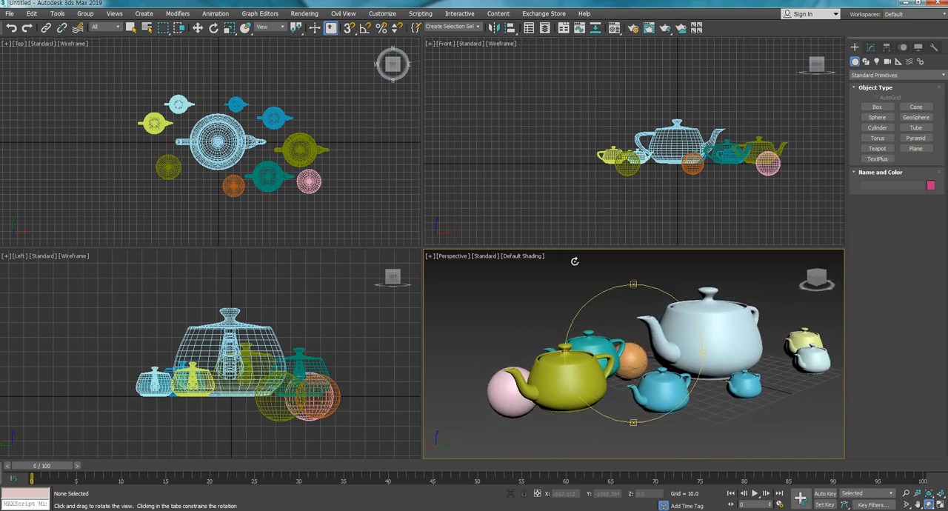
- Cycle through the Move, Scale and Rotate tools with the Front viewport active, ending with the Move tool
left_click(200, 30)
left_click(522, 149)
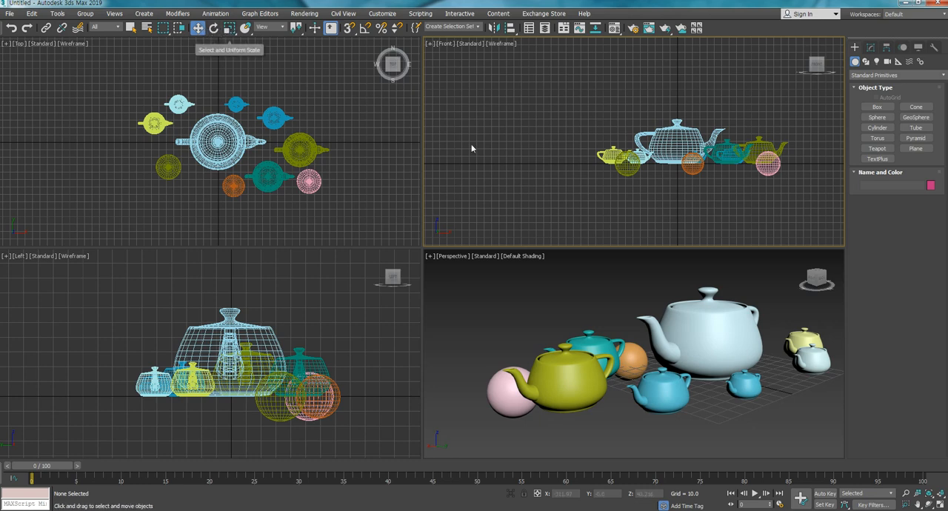
key("r")
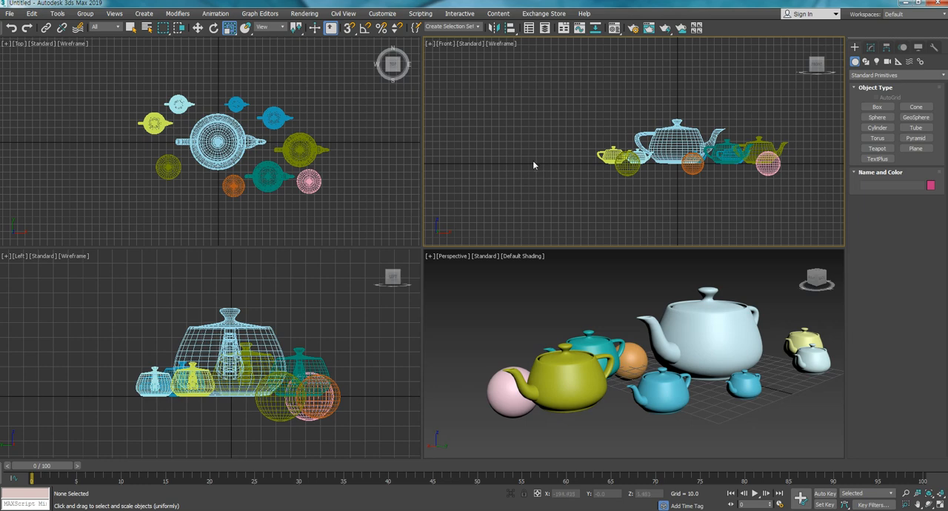
key("e")
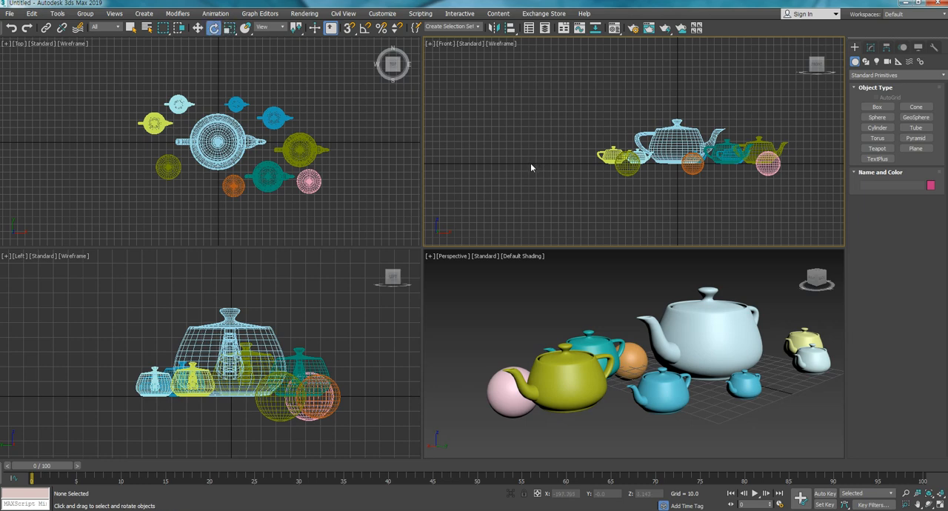
key("w")
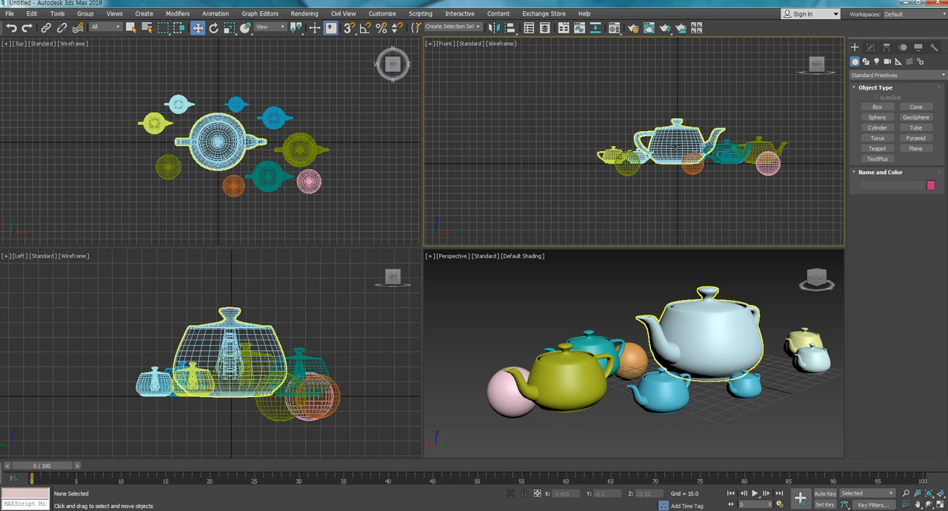
- Select the large teapot in the Front and Perspective views to compare its move axes, and select the olive teapot in Perspective
left_click(666, 140)
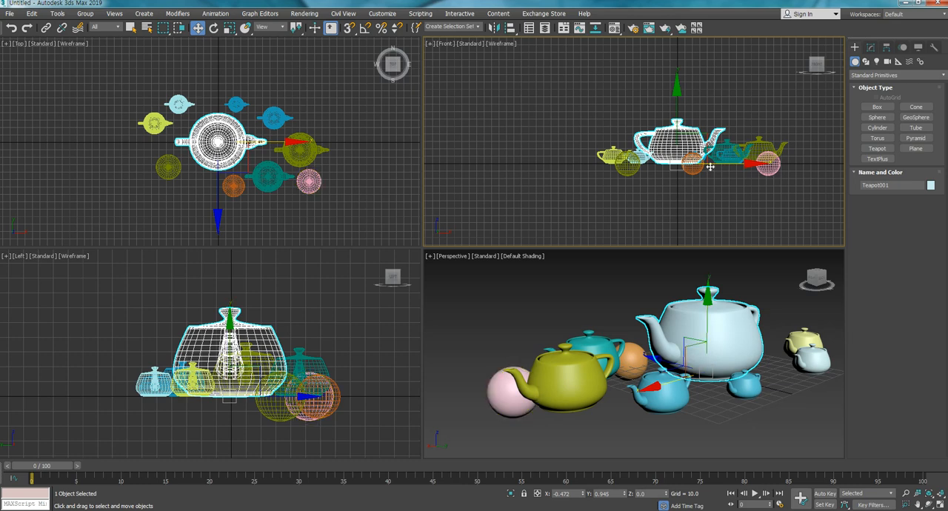
left_click(679, 312)
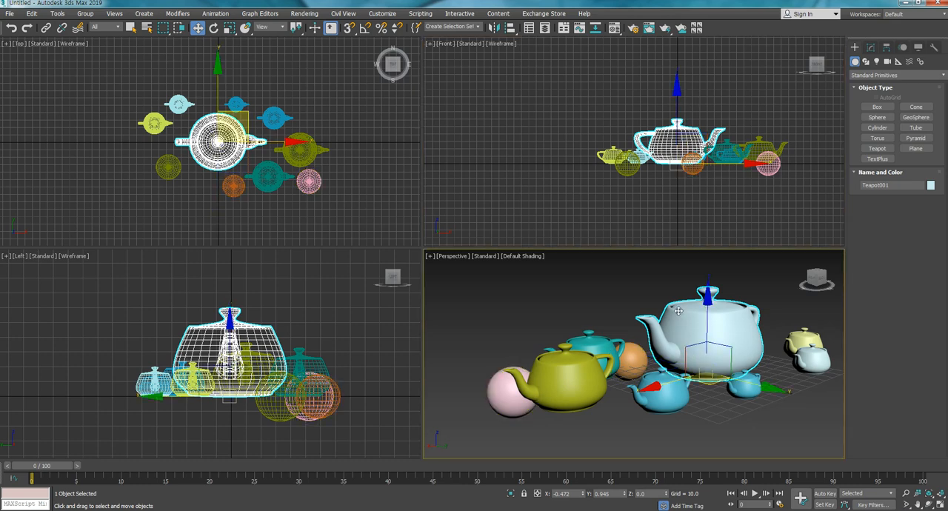
left_click(563, 377)
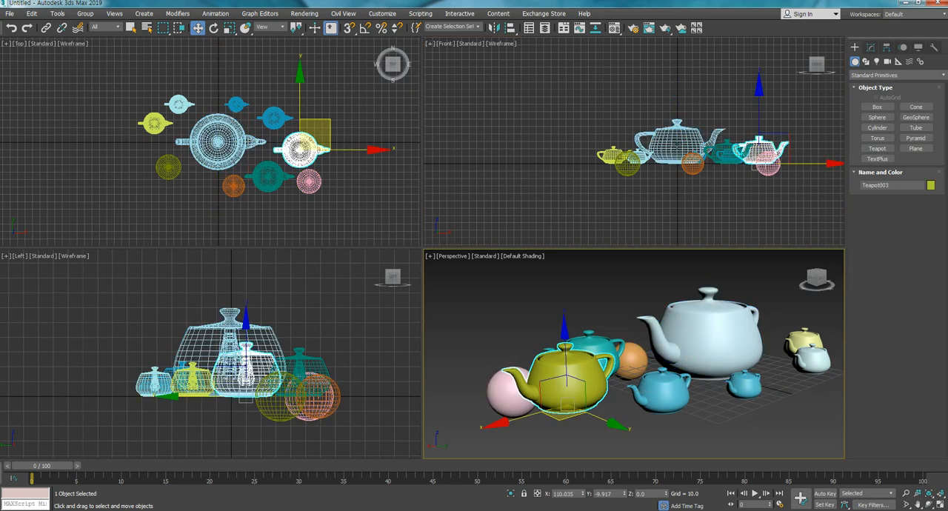
- Move the large teapot along the X axis in the Front view to about X -25.9
left_click(677, 144)
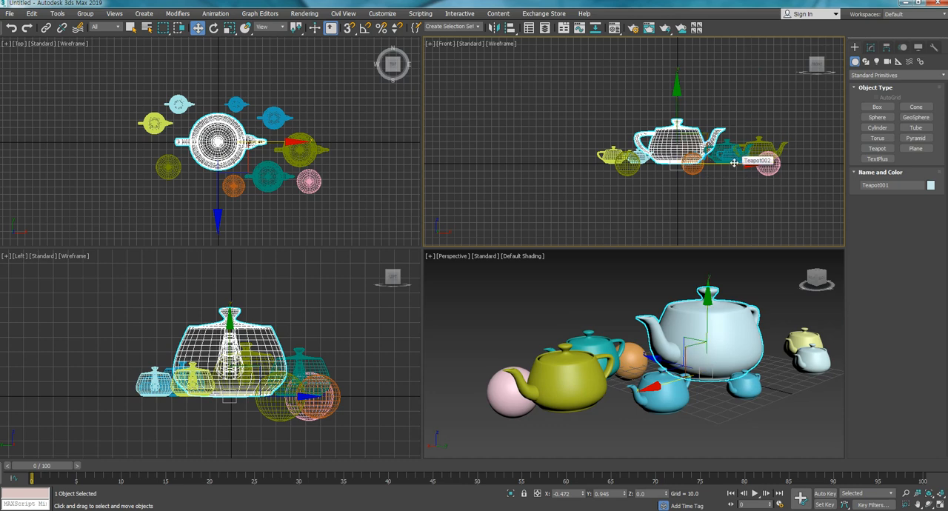
left_click_drag(733, 163, 715, 156)
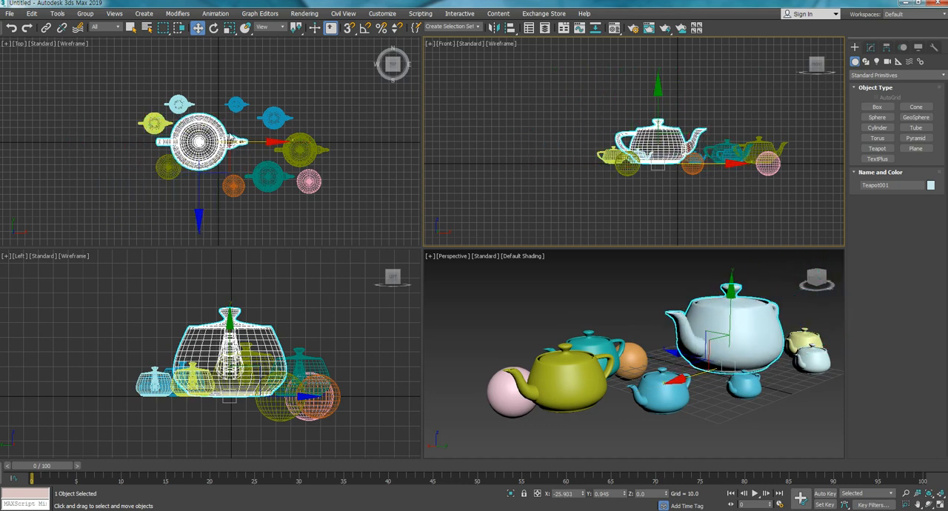
- Move the smallest blue teapot in the XY plane of the Top view to about X 28.1, Y 44.8
middle_click_drag(274, 91, 294, 89)
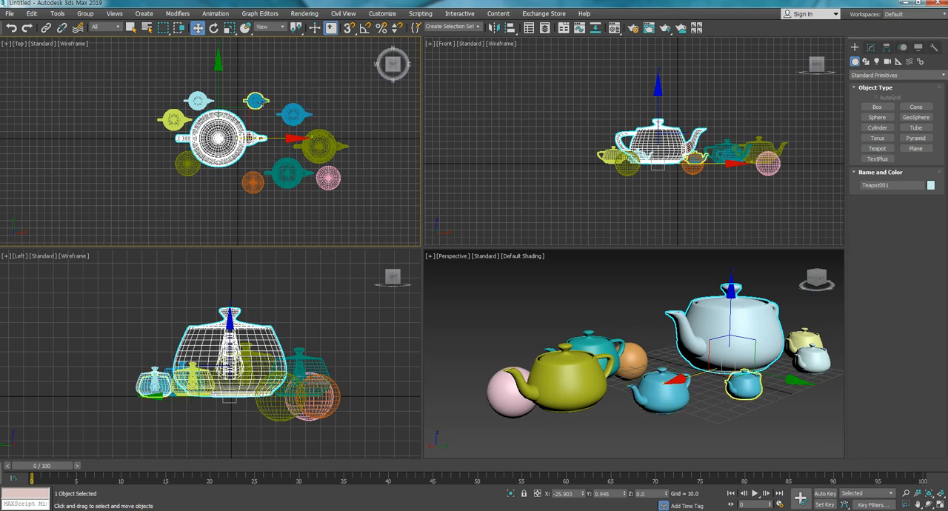
left_click(255, 102)
middle_click_drag(279, 148, 270, 189)
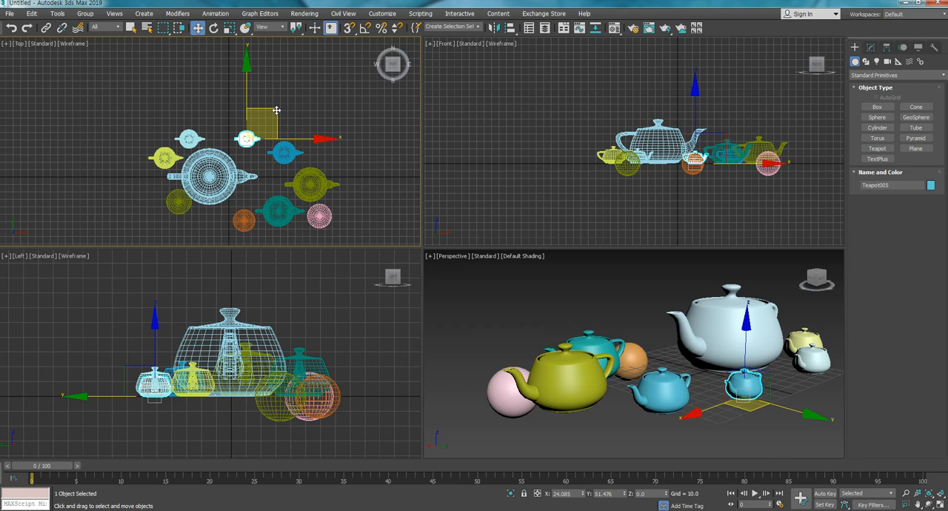
mouse_move(276, 111)
left_mouse_down()
mouse_move(298, 92)
mouse_move(294, 120)
mouse_move(315, 88)
mouse_move(279, 115)
left_mouse_up()
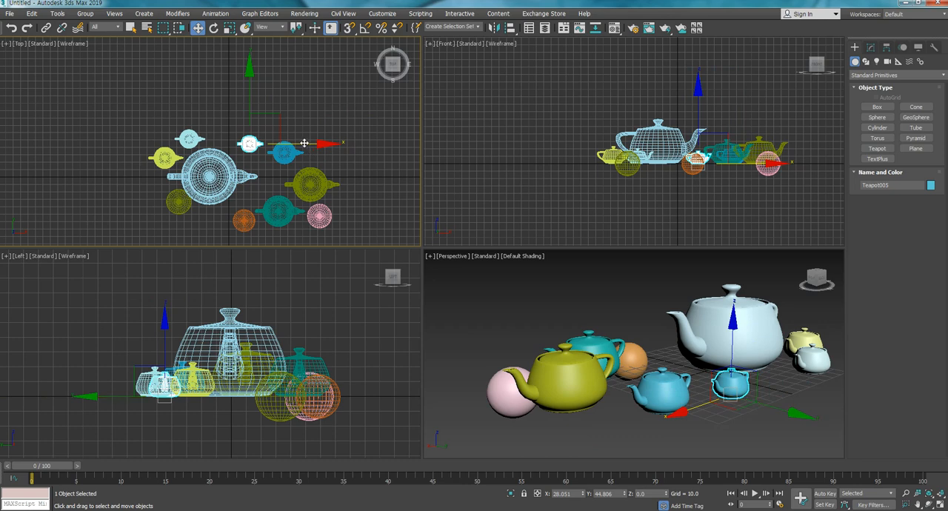
- Move the smallest blue teapot along X, along Y and in the XY plane of the Top view to about X 26.3, Y 58.6
left_click_drag(306, 144, 360, 151)
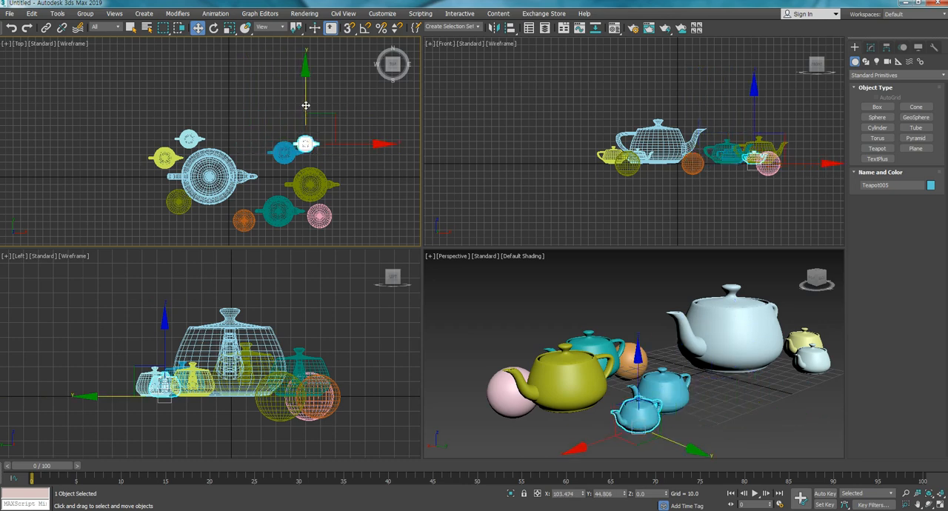
left_click_drag(307, 105, 267, 115)
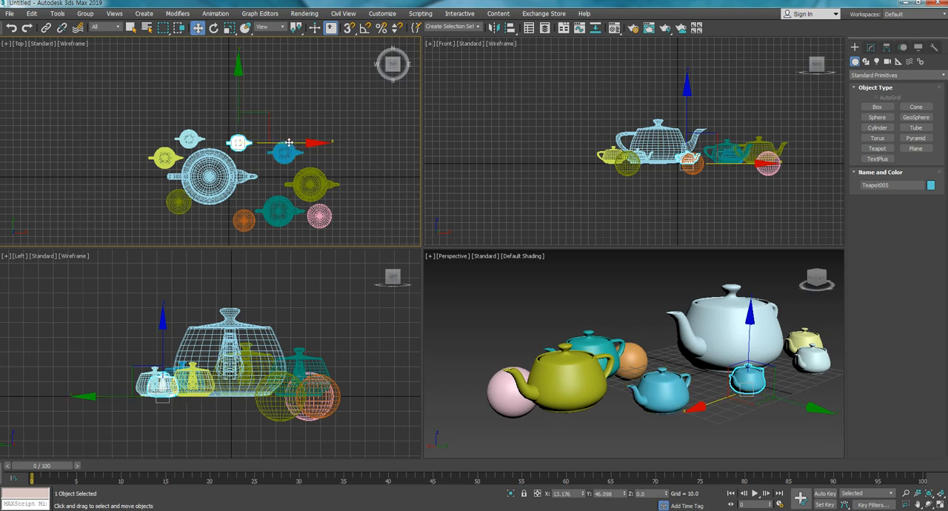
left_click_drag(289, 143, 380, 143)
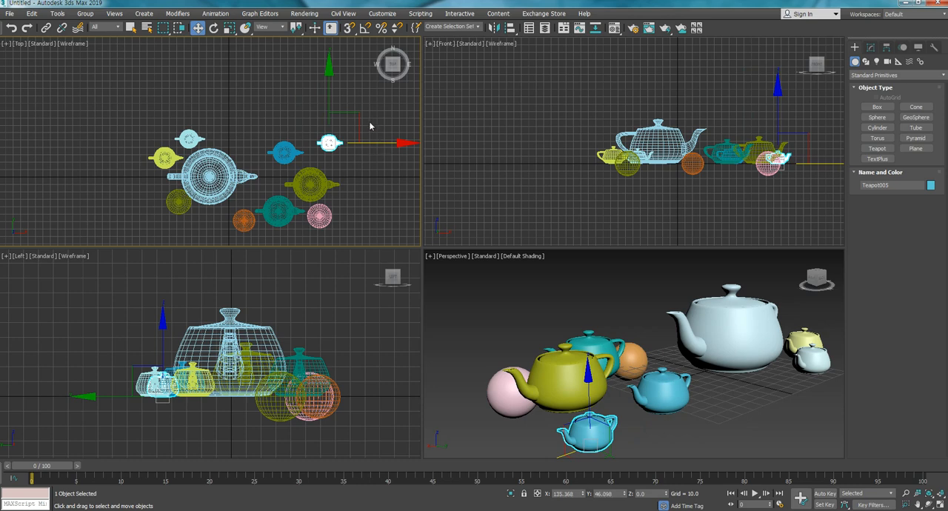
left_click_drag(328, 96, 329, 31)
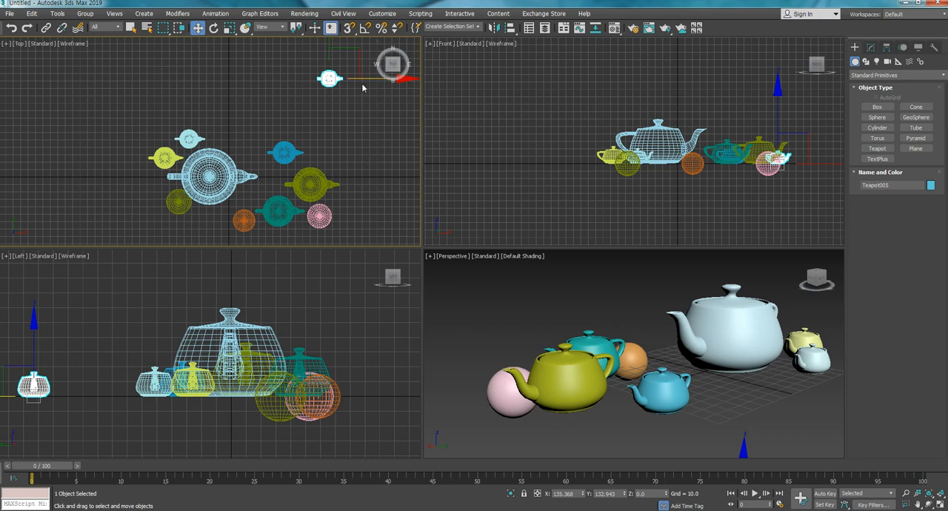
left_click_drag(360, 52, 279, 107)
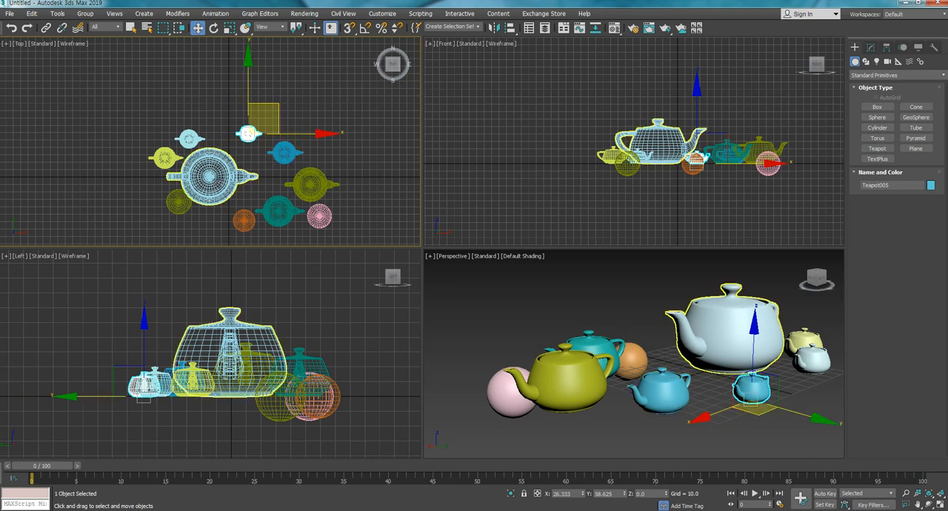
- Select the large teapot and move it along its X and Y axes in the Top view, to about X -138.3
left_click(219, 180)
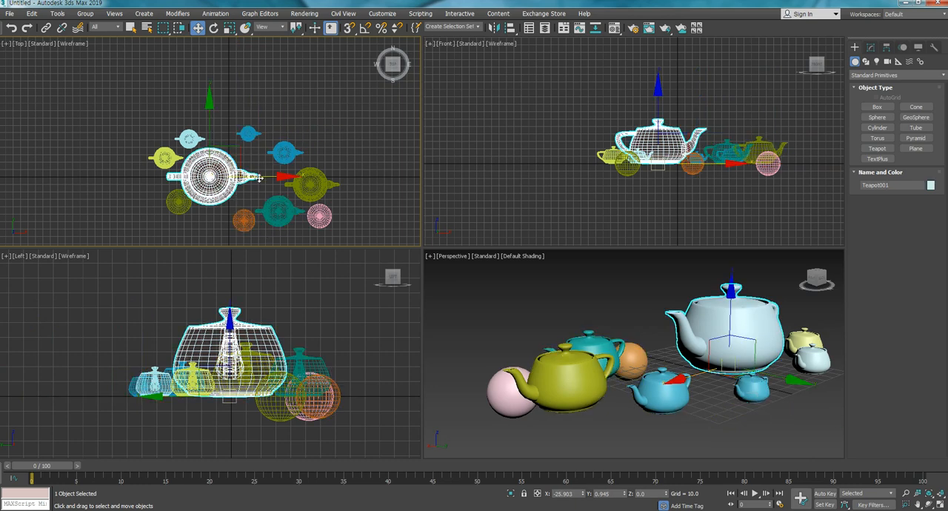
left_click_drag(255, 176, 388, 176)
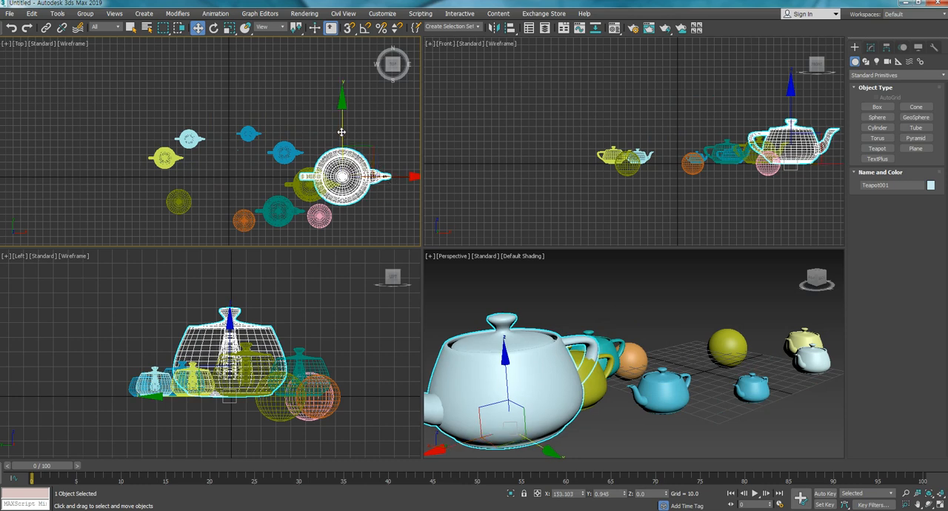
left_click_drag(343, 133, 342, 78)
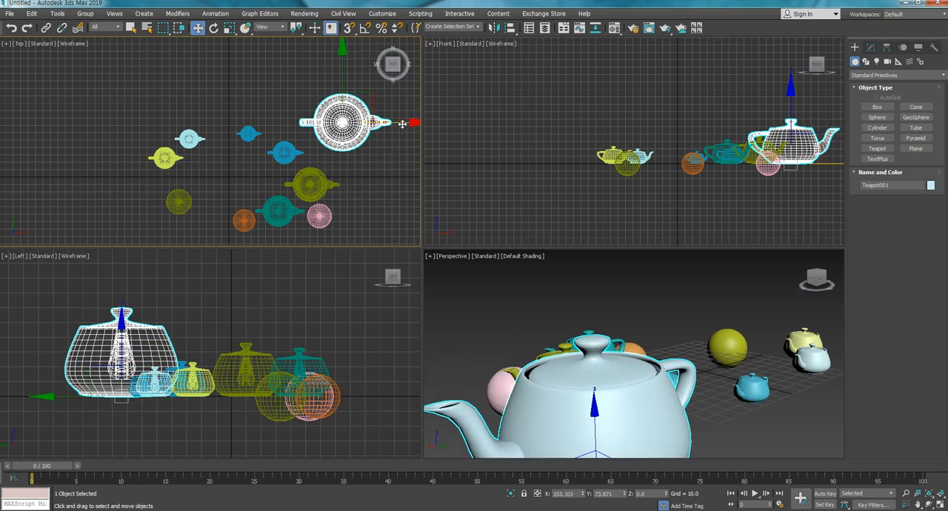
left_click_drag(399, 123, 185, 115)
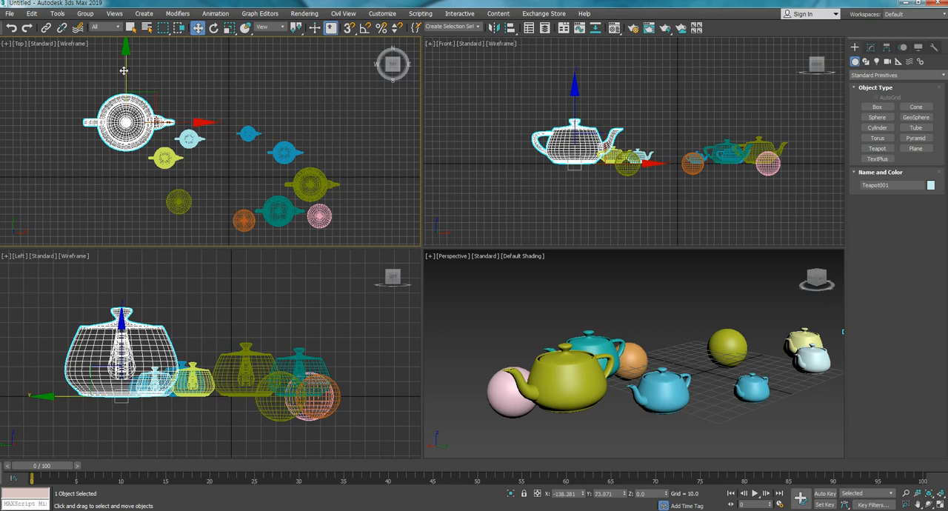
left_click_drag(126, 70, 129, 131)
- Region-select the large teapot, the two small teapots and the olive sphere beside it, move them together along X and Y in the Top view, and deselect
left_click_drag(69, 105, 209, 226)
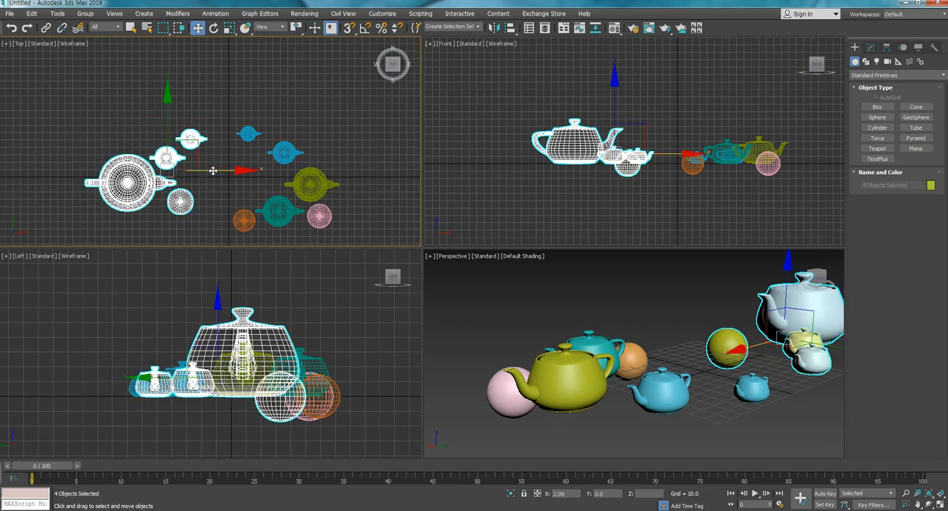
left_click_drag(211, 171, 379, 176)
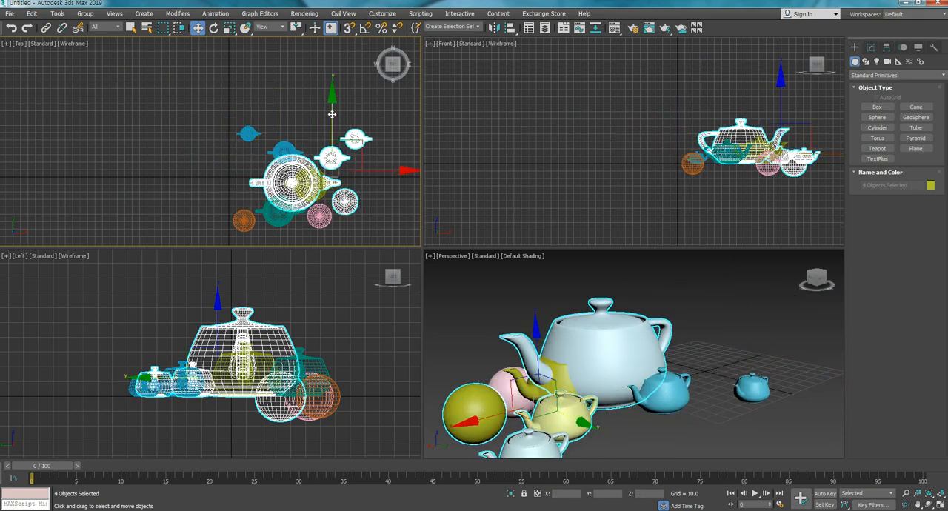
left_click_drag(332, 141, 331, 87)
left_click_drag(379, 116, 186, 116)
left_click(339, 132)
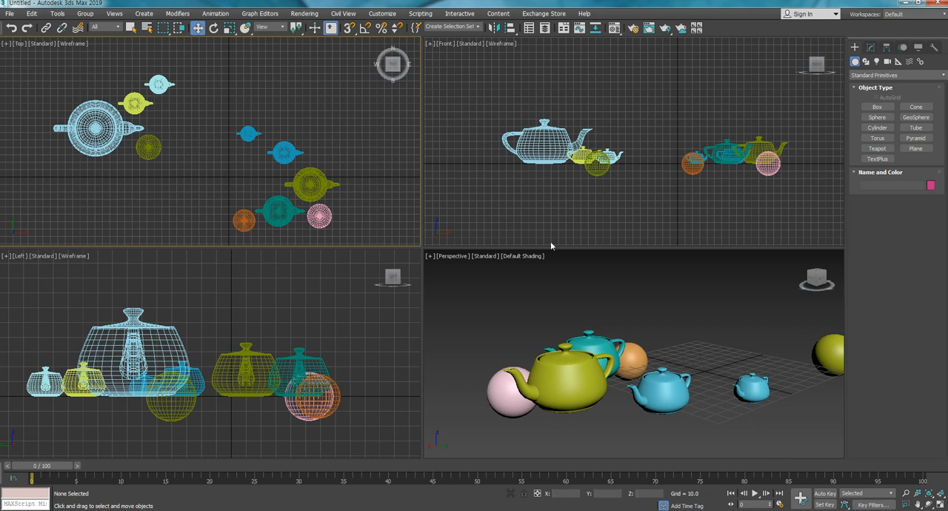
- Move the olive teapot along its X, Y and Z axes in the Perspective view to about X -90.6, Y 36.4, Z -63.5, and deselect it
left_click(575, 381)
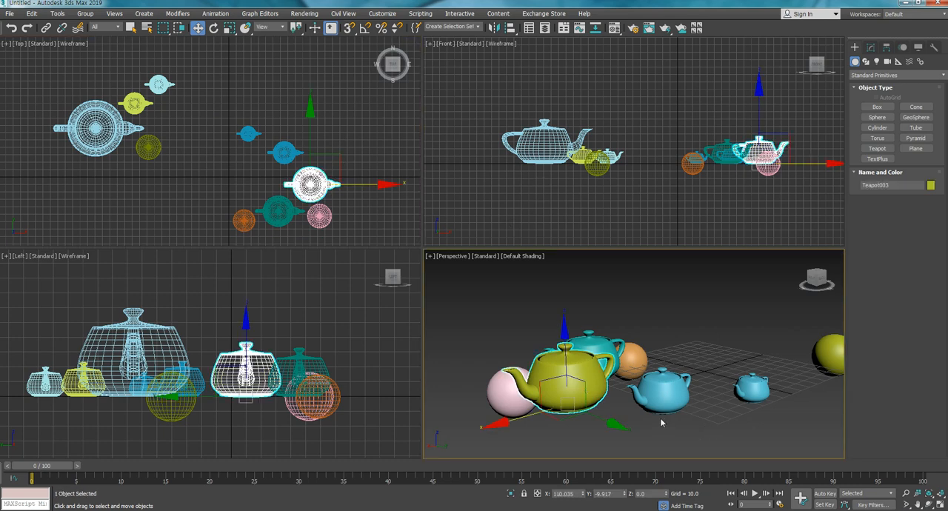
middle_click_drag(662, 419, 636, 412)
scroll(574, 402, "down", 2)
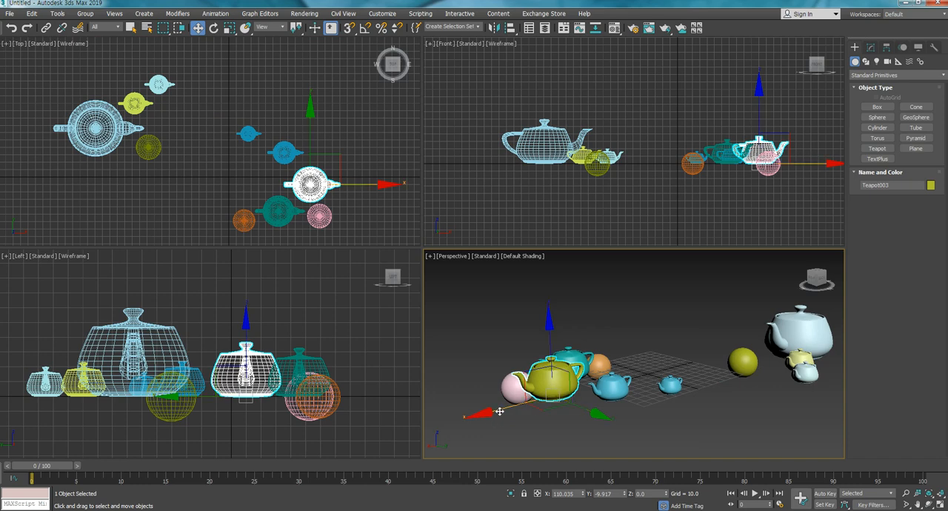
left_click_drag(495, 419, 644, 367)
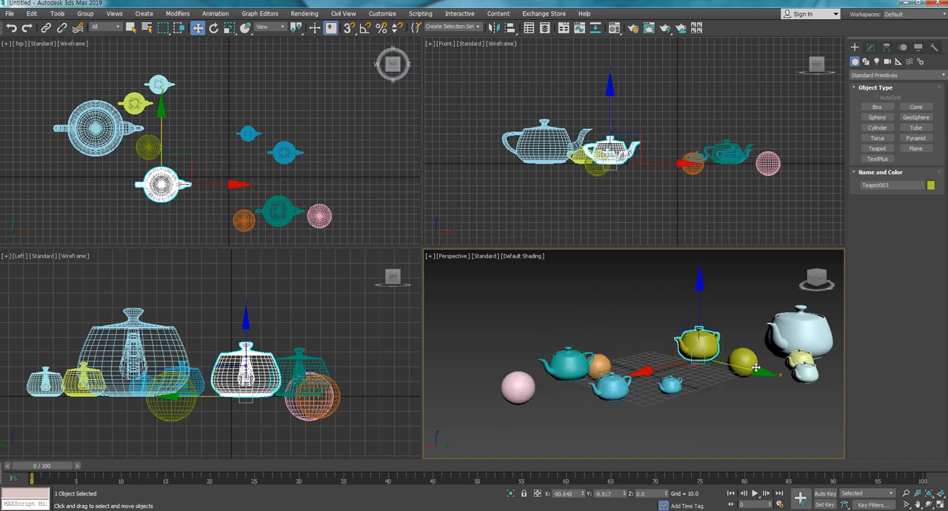
left_click_drag(751, 372, 820, 387)
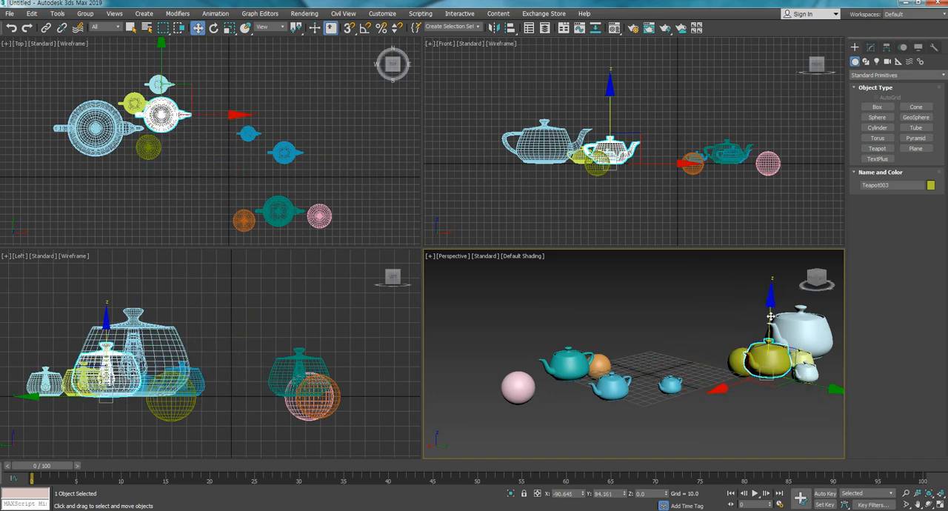
left_click_drag(770, 316, 770, 374)
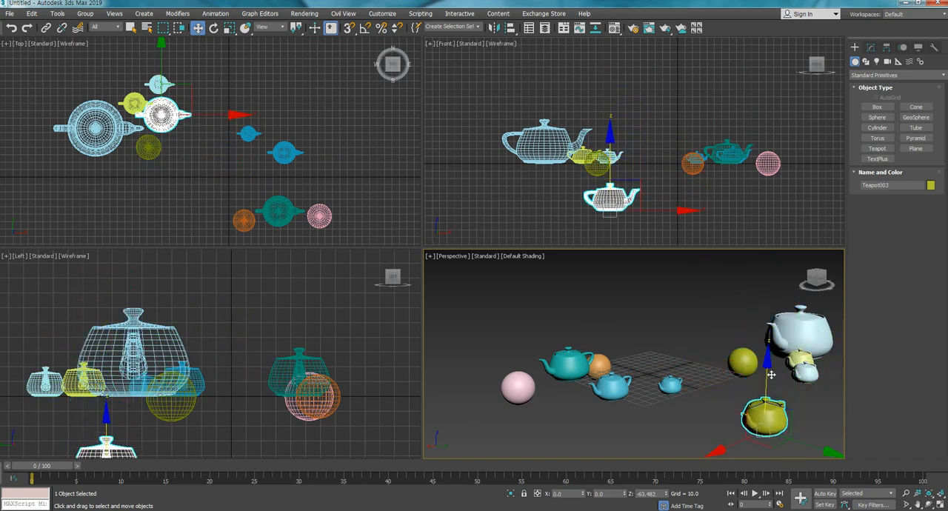
left_click_drag(817, 456, 782, 440)
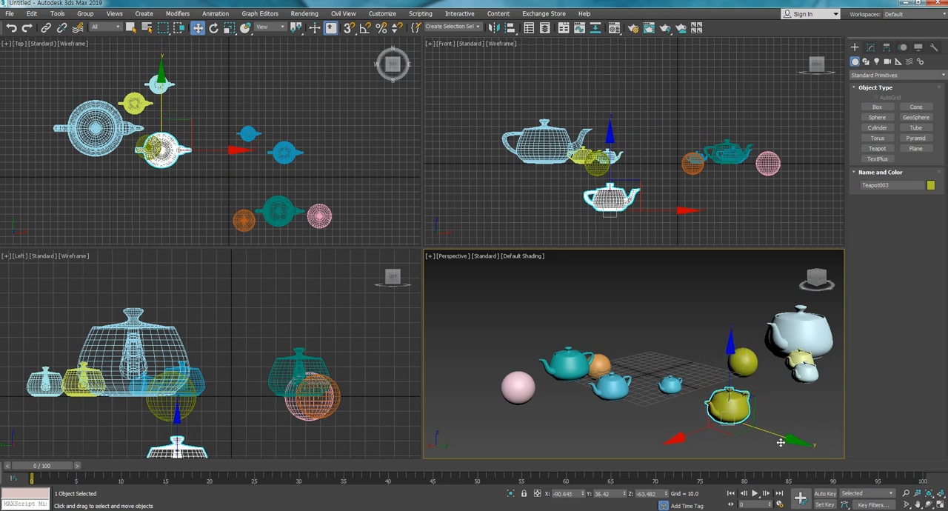
left_click(603, 303)
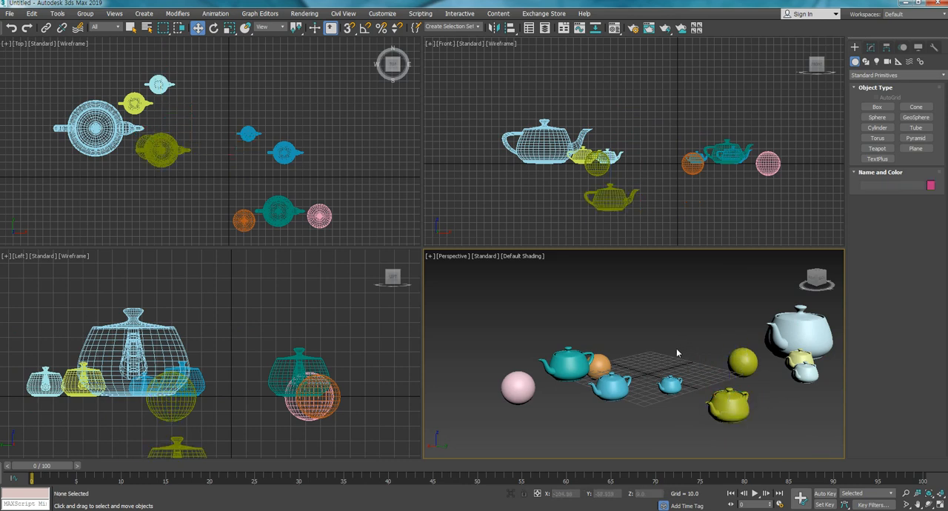
- Region-select and delete everything except the teal teapot and pink sphere in the Perspective view, and delete the pink sphere as well
middle_click_drag(667, 343, 635, 334)
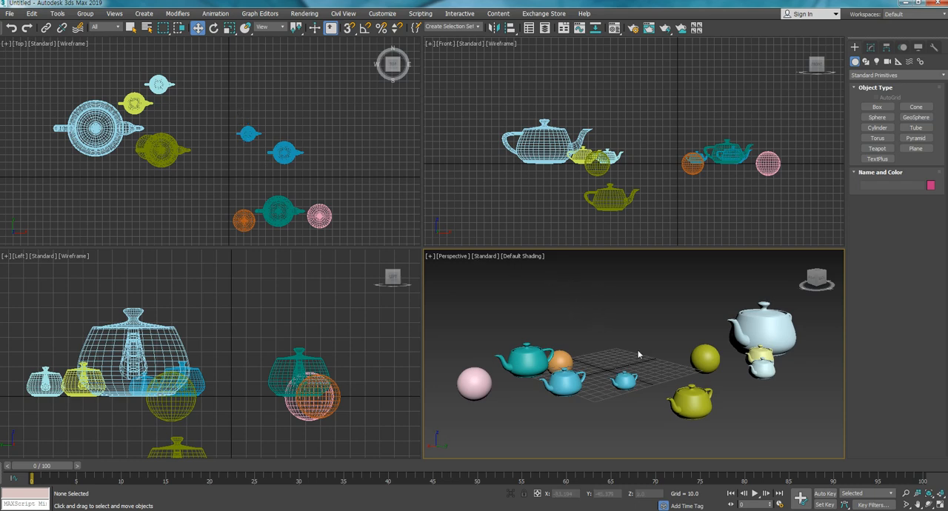
left_click_drag(563, 280, 774, 442)
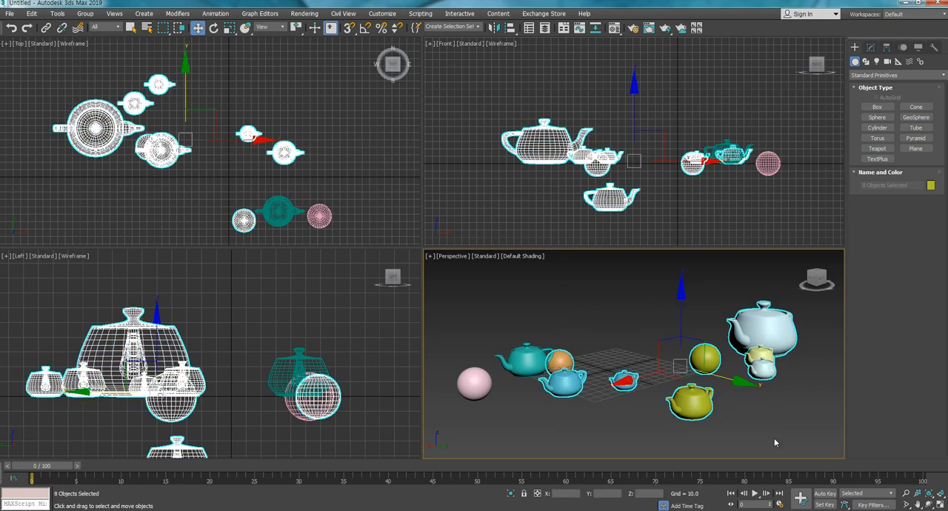
key("Delete")
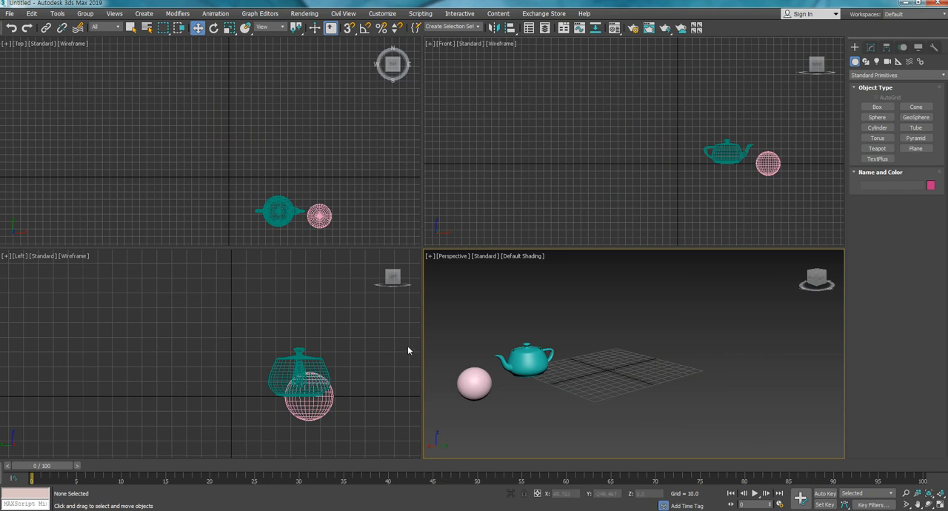
left_click(477, 384)
key("Delete")
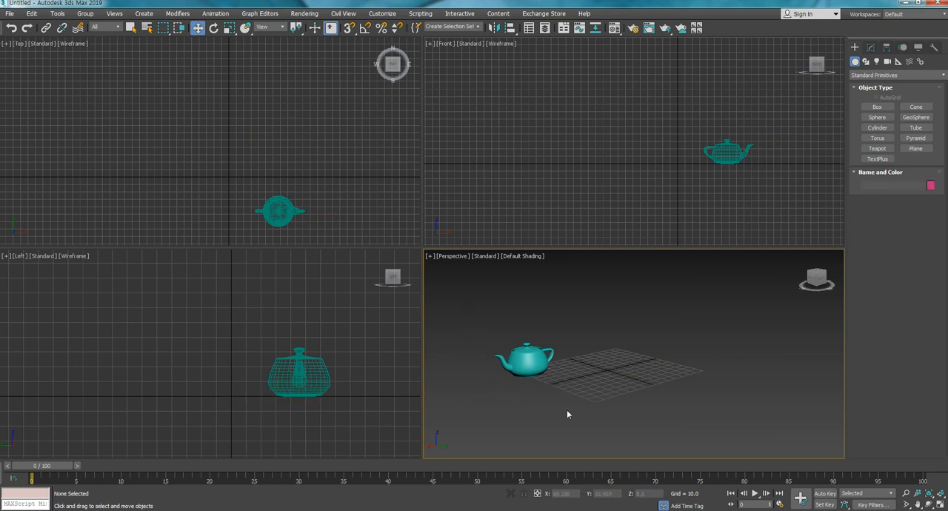
- Move the remaining teal teapot around in the Perspective view, including to about X 67.1, Y -179.7 and upward along Z
middle_click_drag(567, 415, 639, 390)
left_click_drag(578, 334, 611, 387)
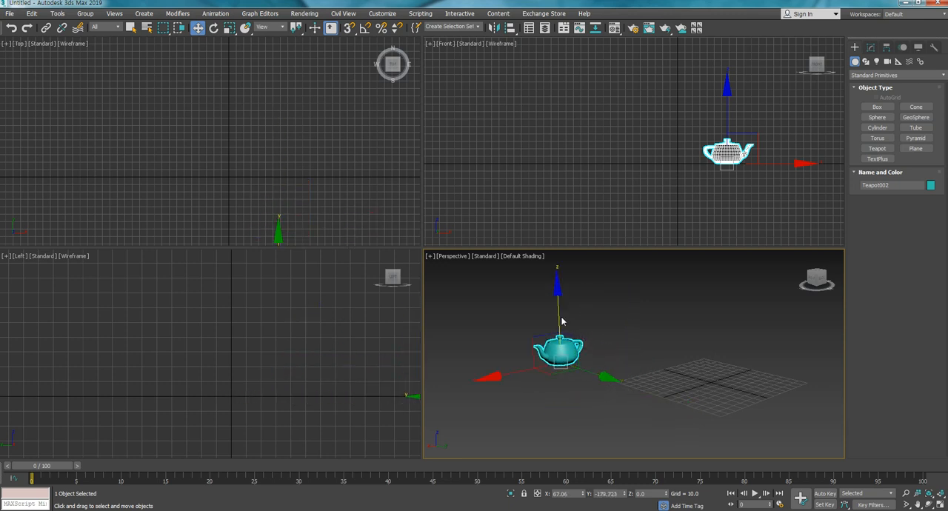
left_click_drag(559, 315, 558, 272)
left_click_drag(492, 331, 618, 327)
left_click_drag(681, 291, 757, 368)
- Region-select the teal teapot in the Perspective view and delete it to empty the scene
left_click(757, 368)
left_click_drag(582, 322, 747, 425)
key("Delete")
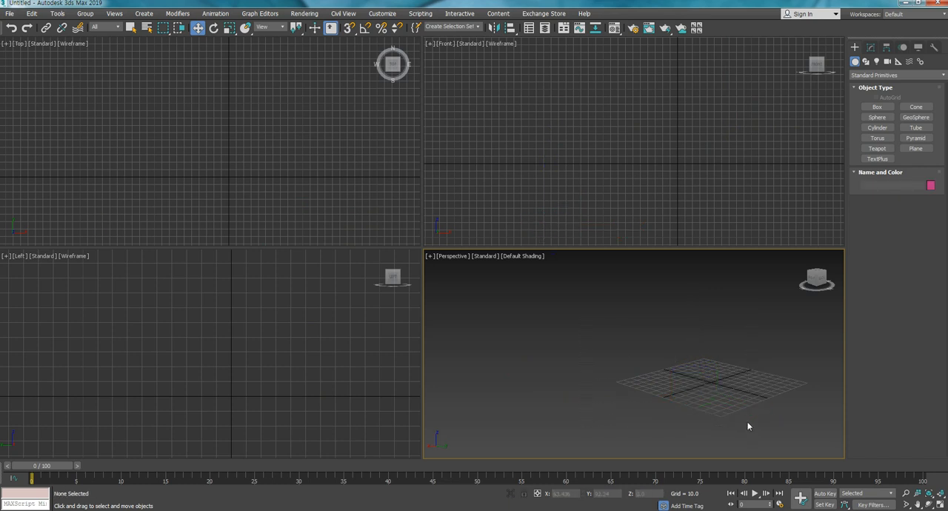